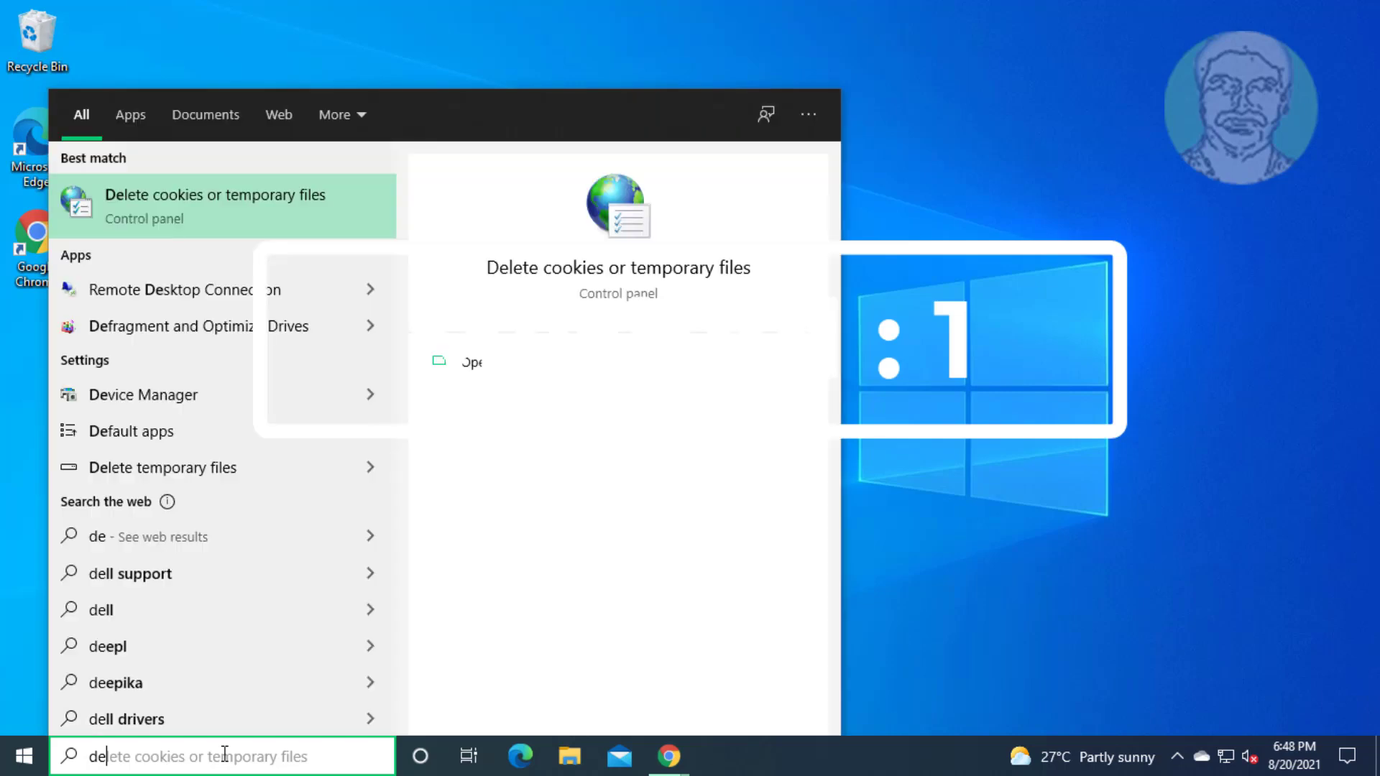
- Open Device Manager and select the VMware SVGA 3D device under Display adapters
{"action": "type", "text": "vice manager"}
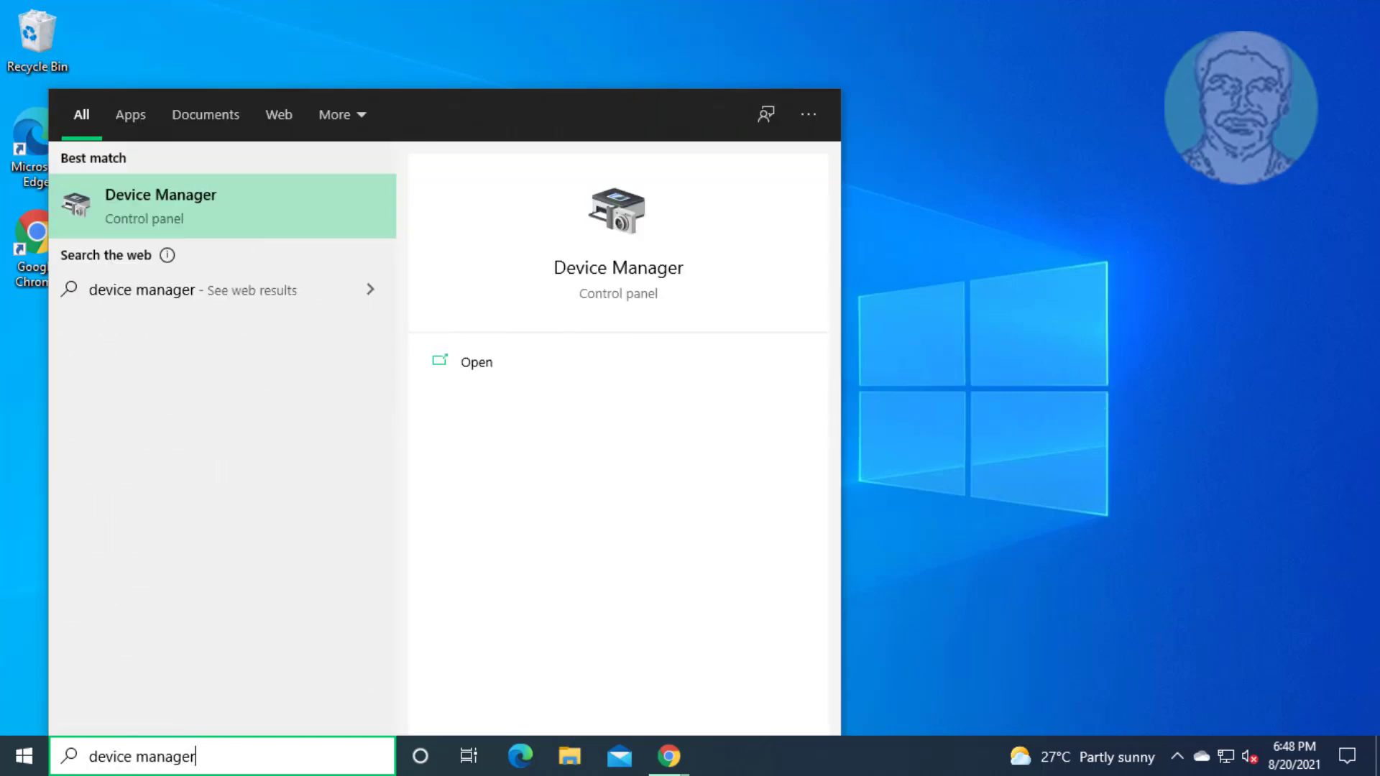
{"action": "left_click", "coordinate": [191, 209]}
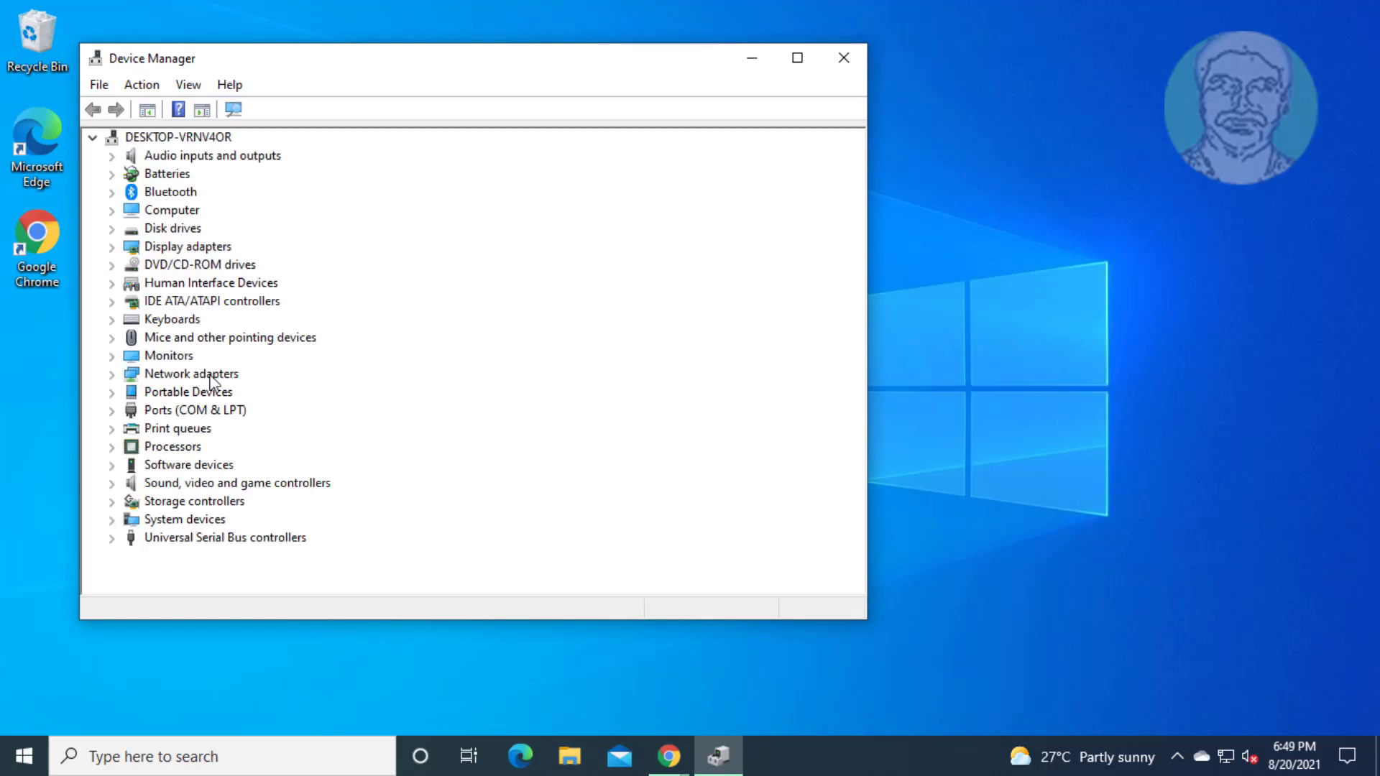
{"action": "left_click", "coordinate": [190, 250]}
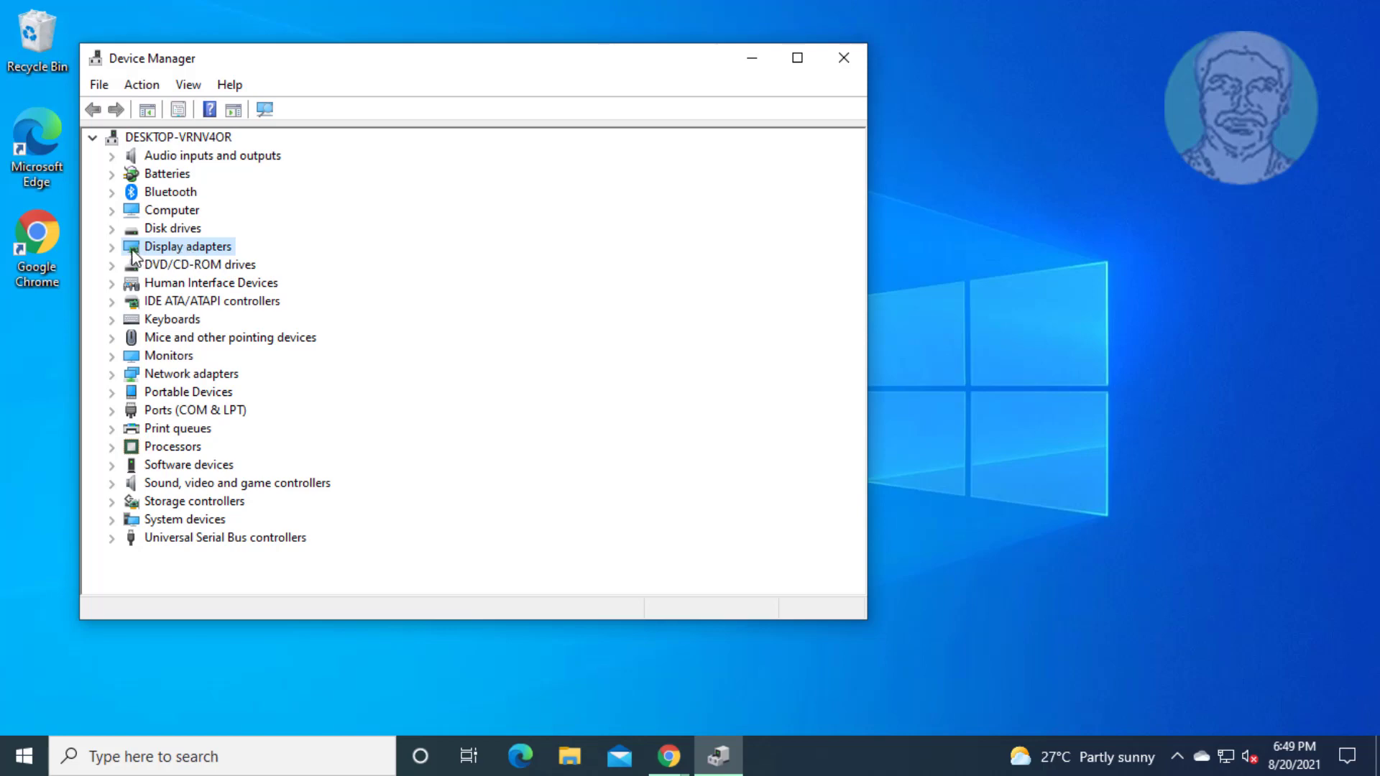
{"action": "left_click", "coordinate": [112, 248]}
{"action": "left_click", "coordinate": [253, 265]}
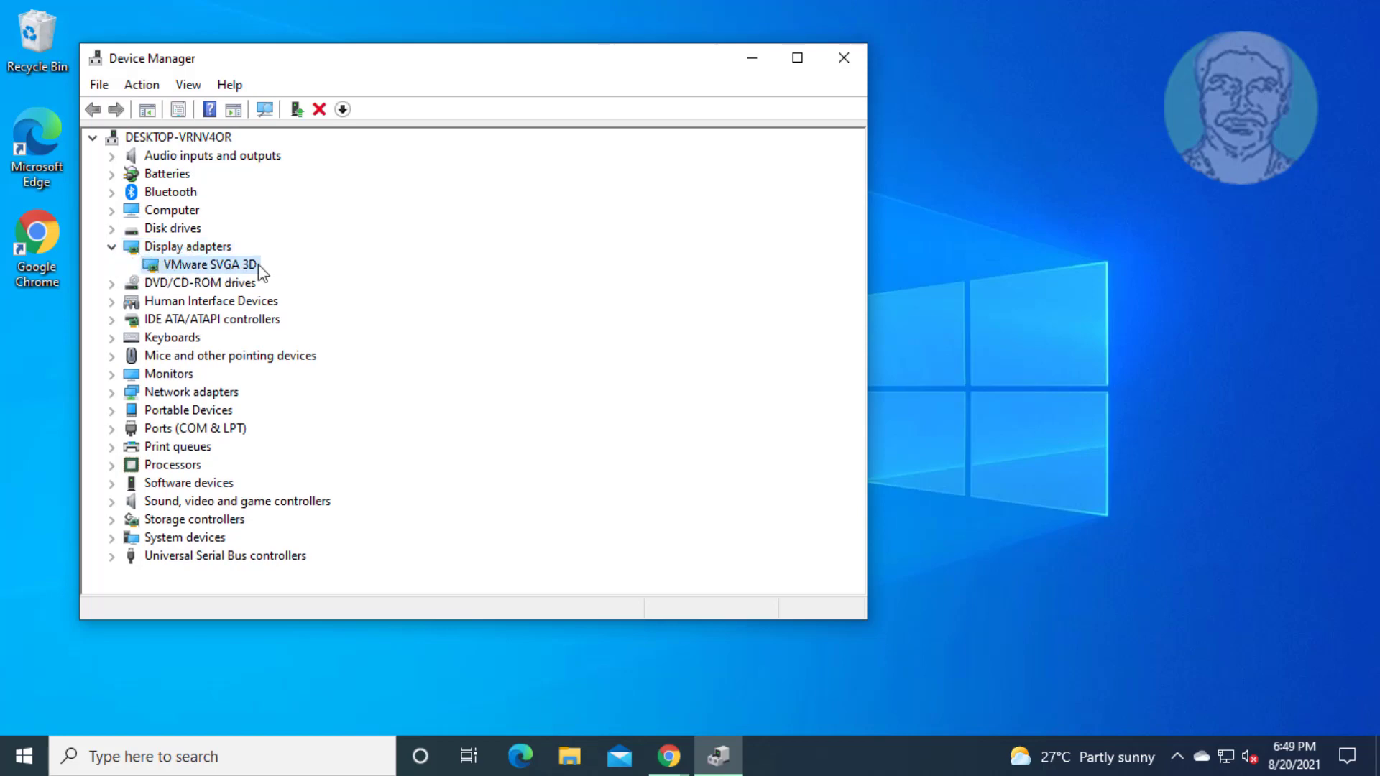
- Start a driver update for the VMware SVGA 3D adapter using the automatic driver search
{"action": "right_click", "coordinate": [238, 267]}
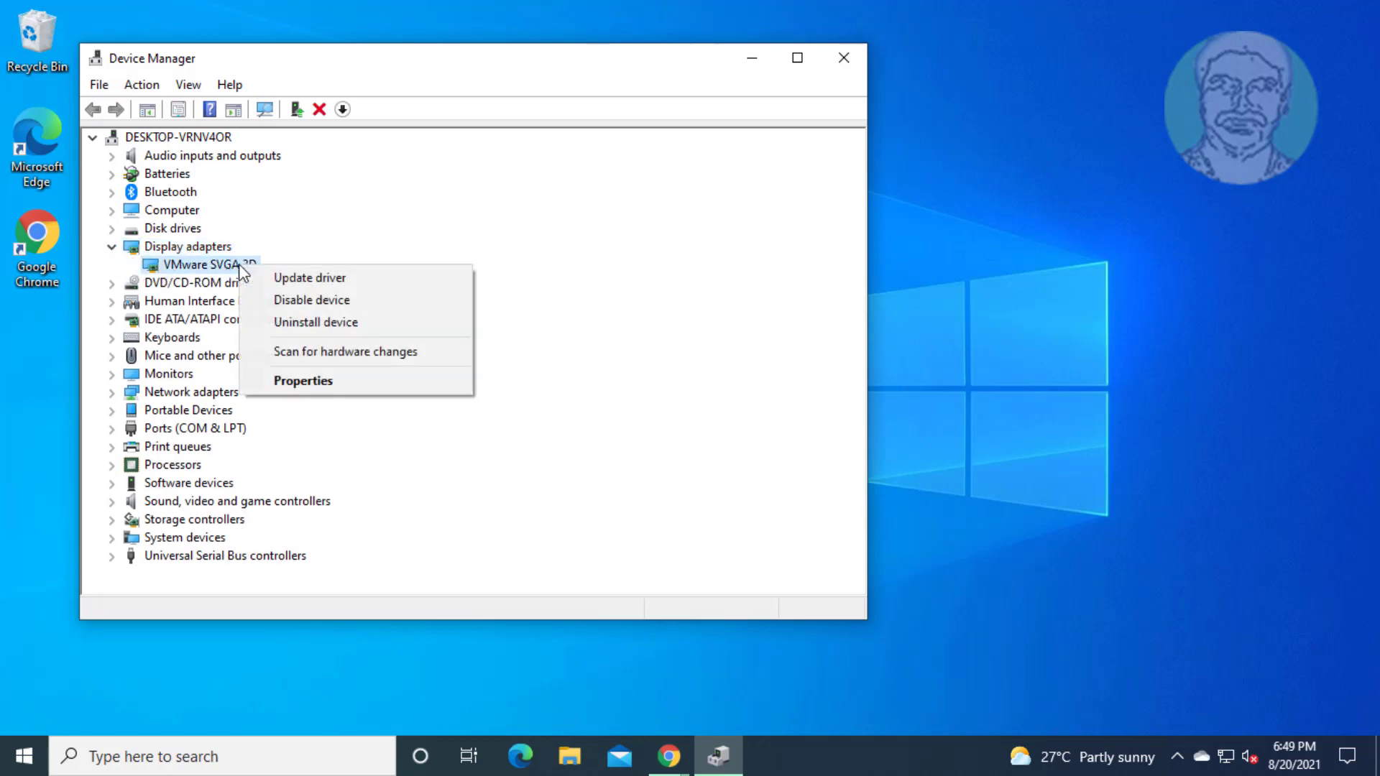
{"action": "left_click", "coordinate": [364, 285]}
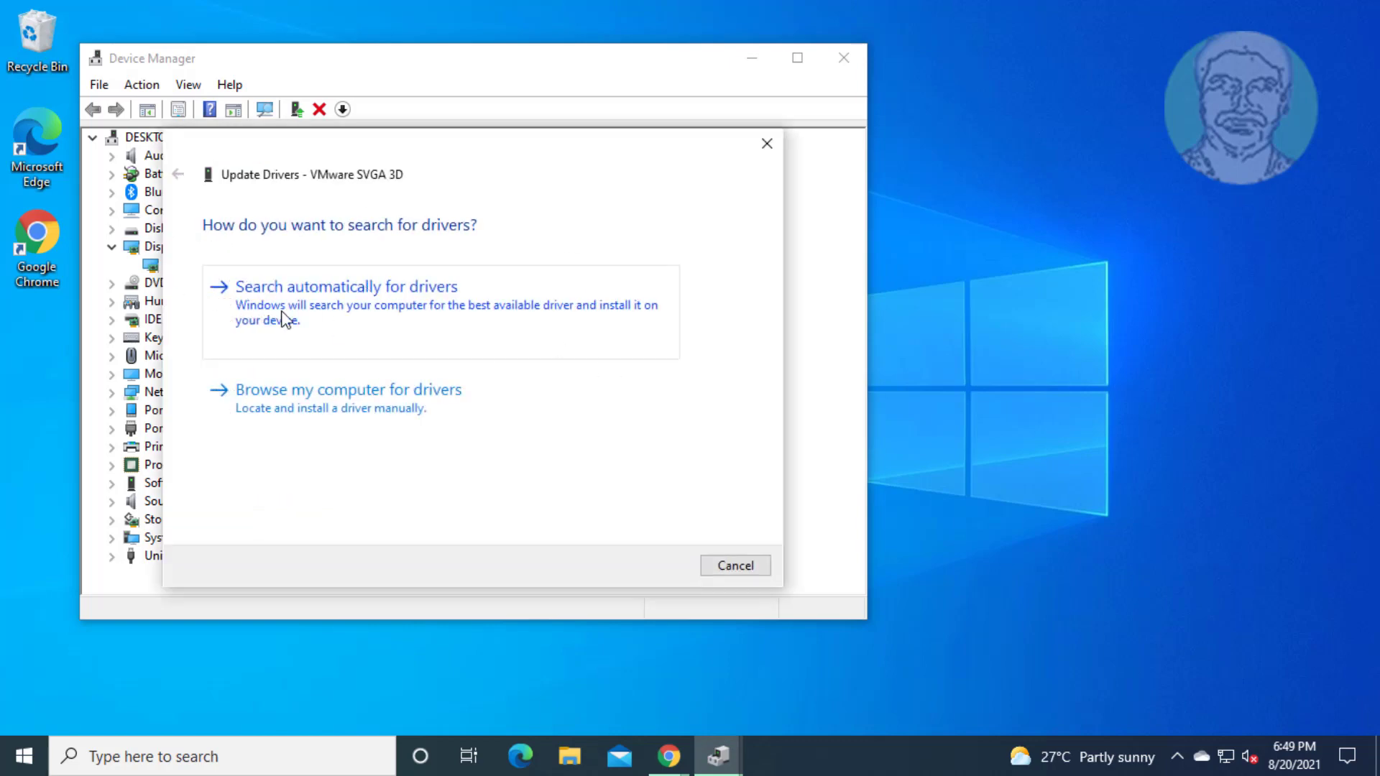
{"action": "left_click", "coordinate": [466, 323]}
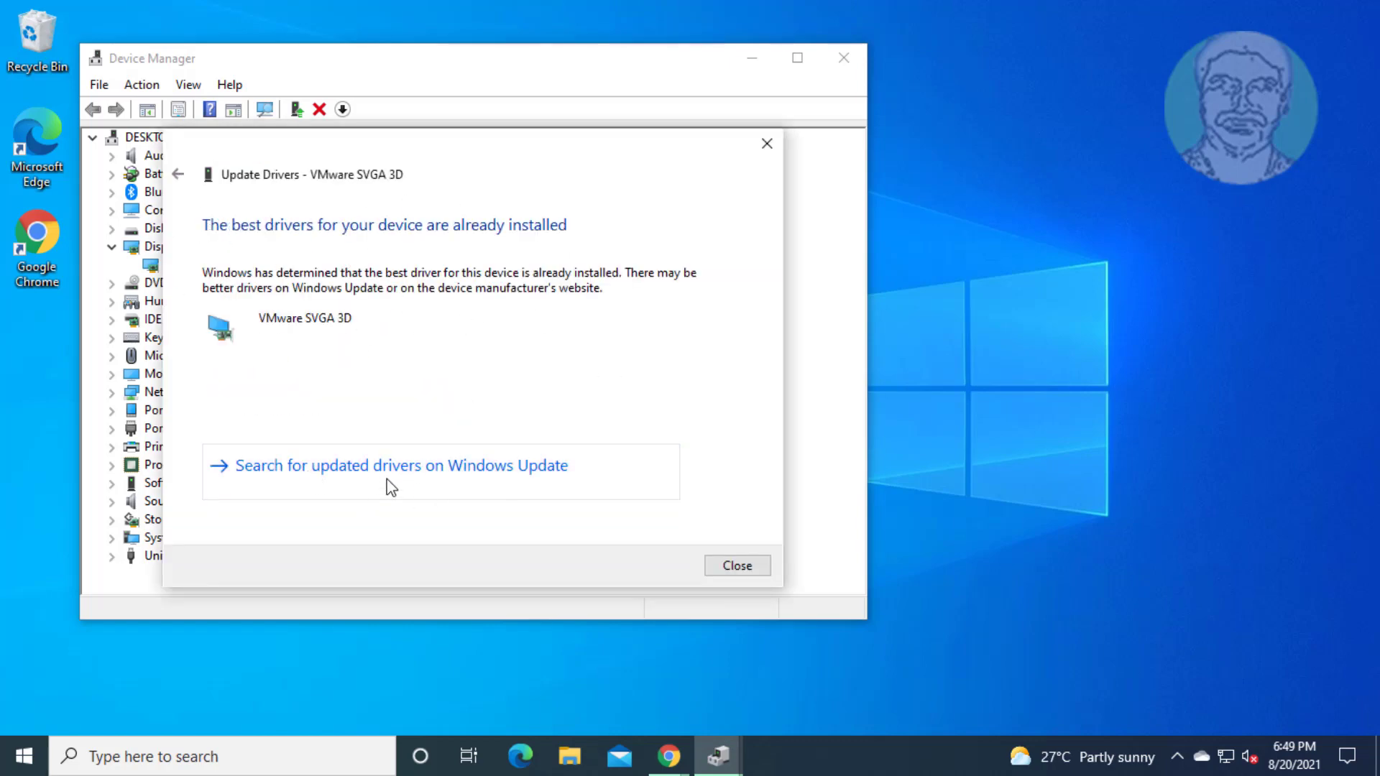
- Continue the driver search on Windows Update, check for updates there, and return to Device Manager
{"action": "left_click", "coordinate": [468, 478]}
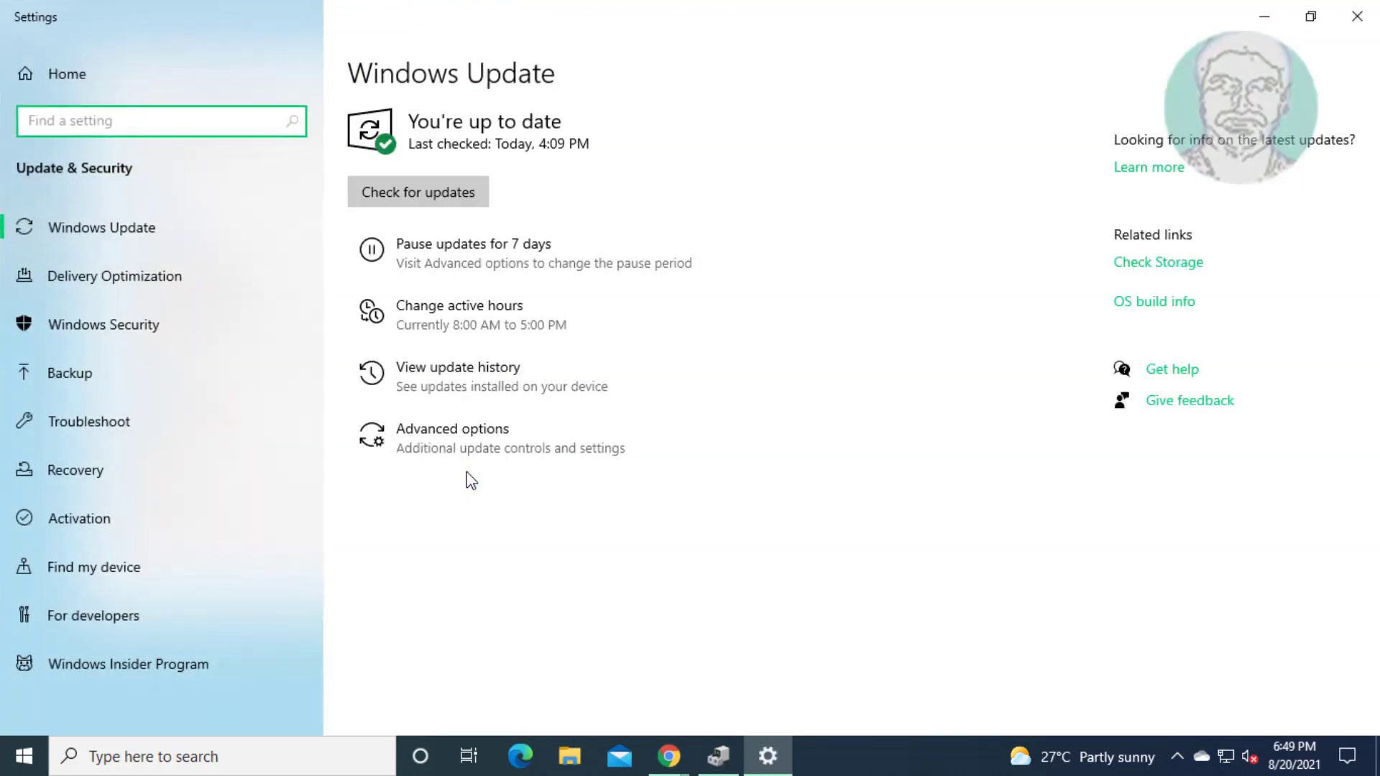
{"action": "left_click", "coordinate": [462, 194]}
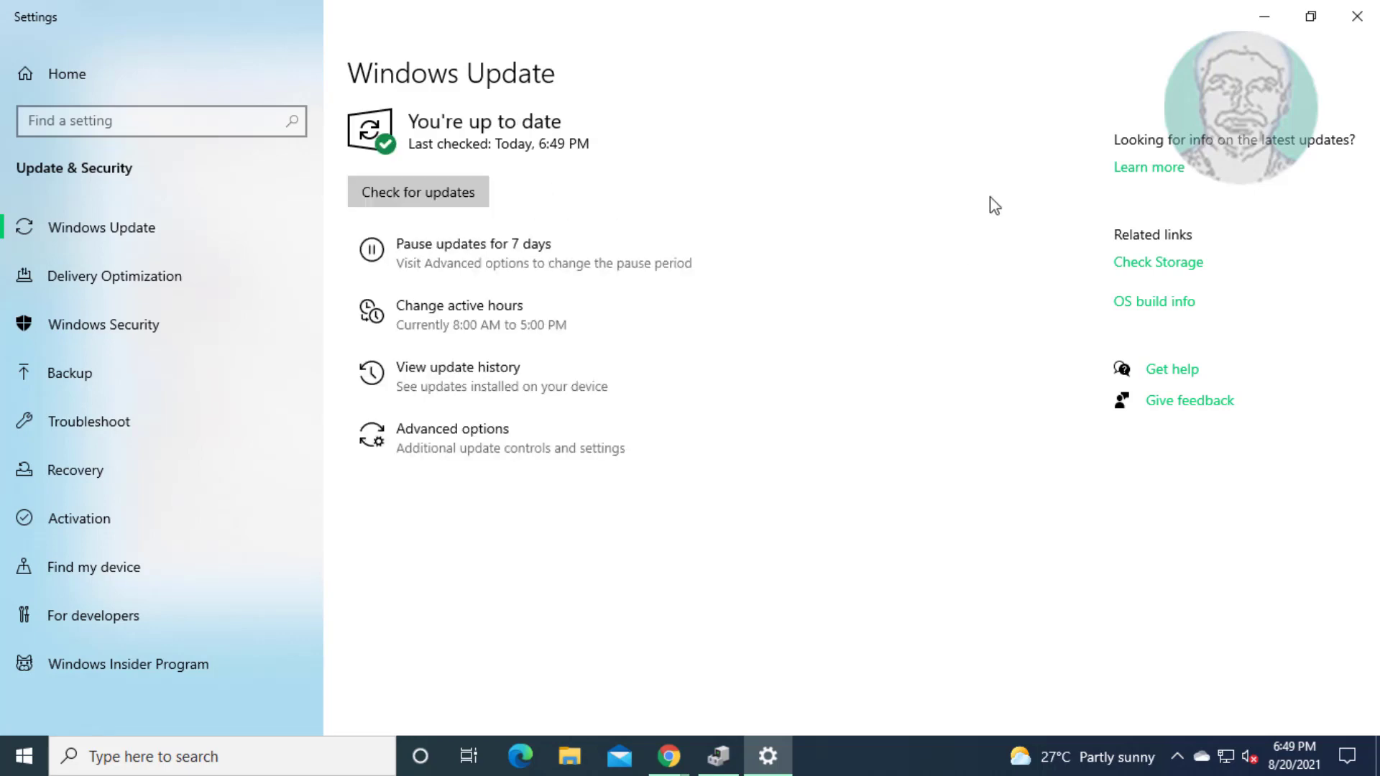
{"action": "left_click", "coordinate": [1357, 16]}
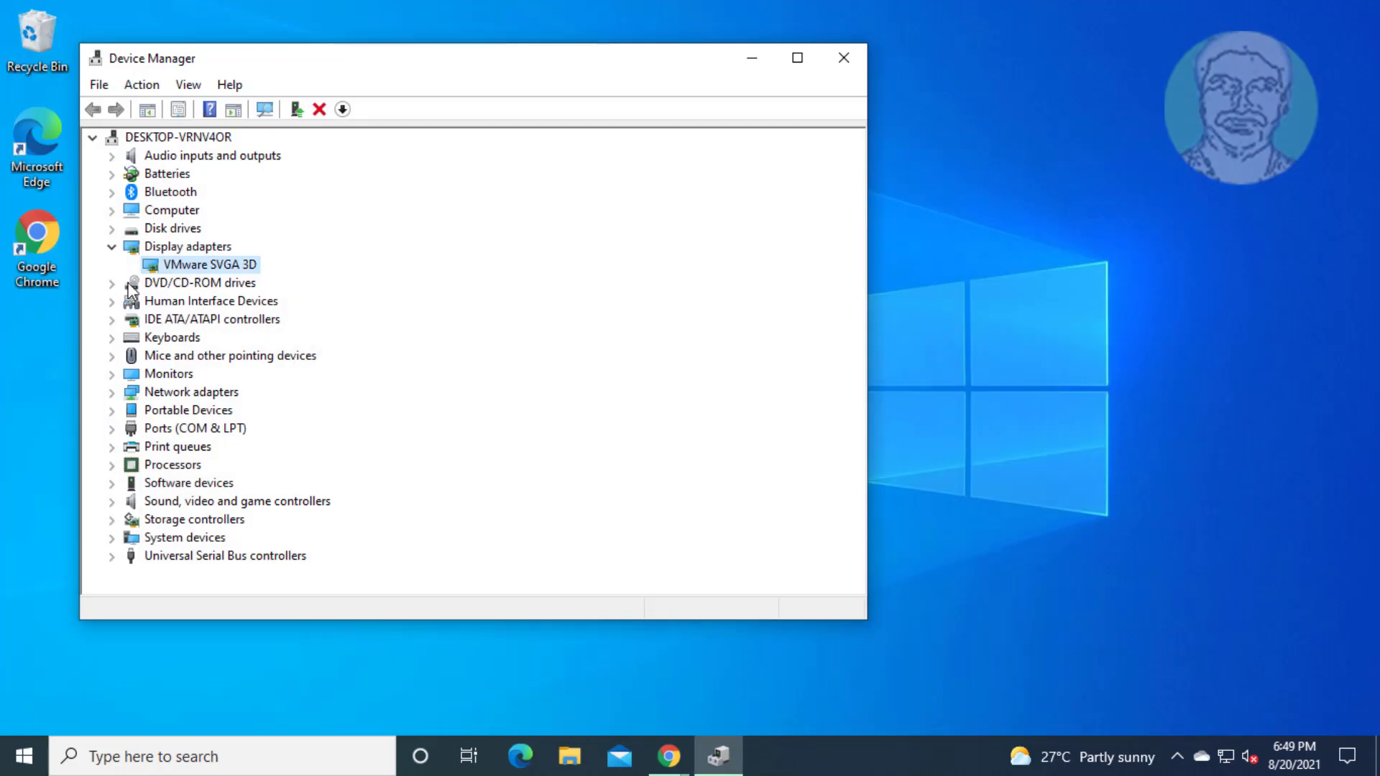
{"action": "left_click", "coordinate": [717, 748]}
{"action": "left_click", "coordinate": [717, 747]}
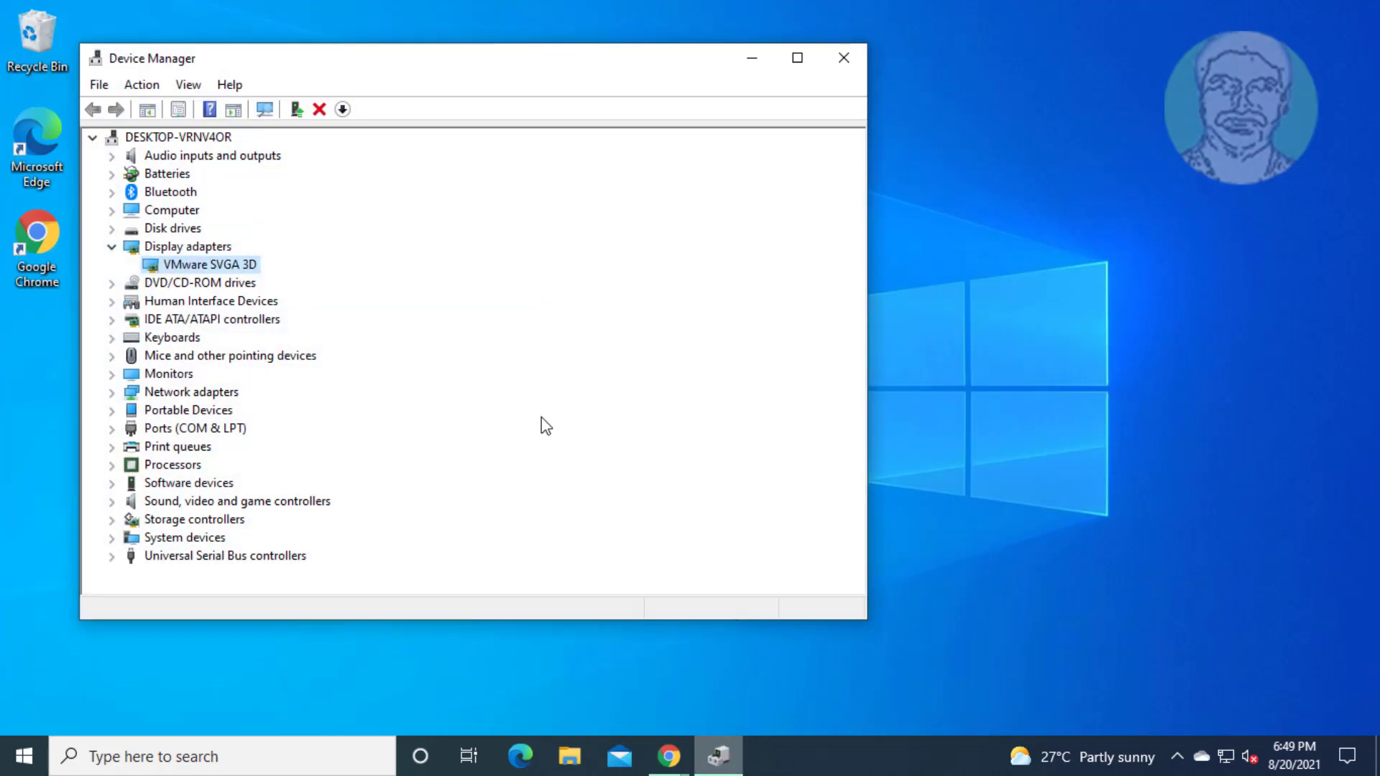
- Update the VMware SVGA 3D adapter manually by installing the VMware SVGA 3D driver from the list of available drivers on the computer
{"action": "right_click", "coordinate": [250, 269]}
{"action": "left_click", "coordinate": [319, 275]}
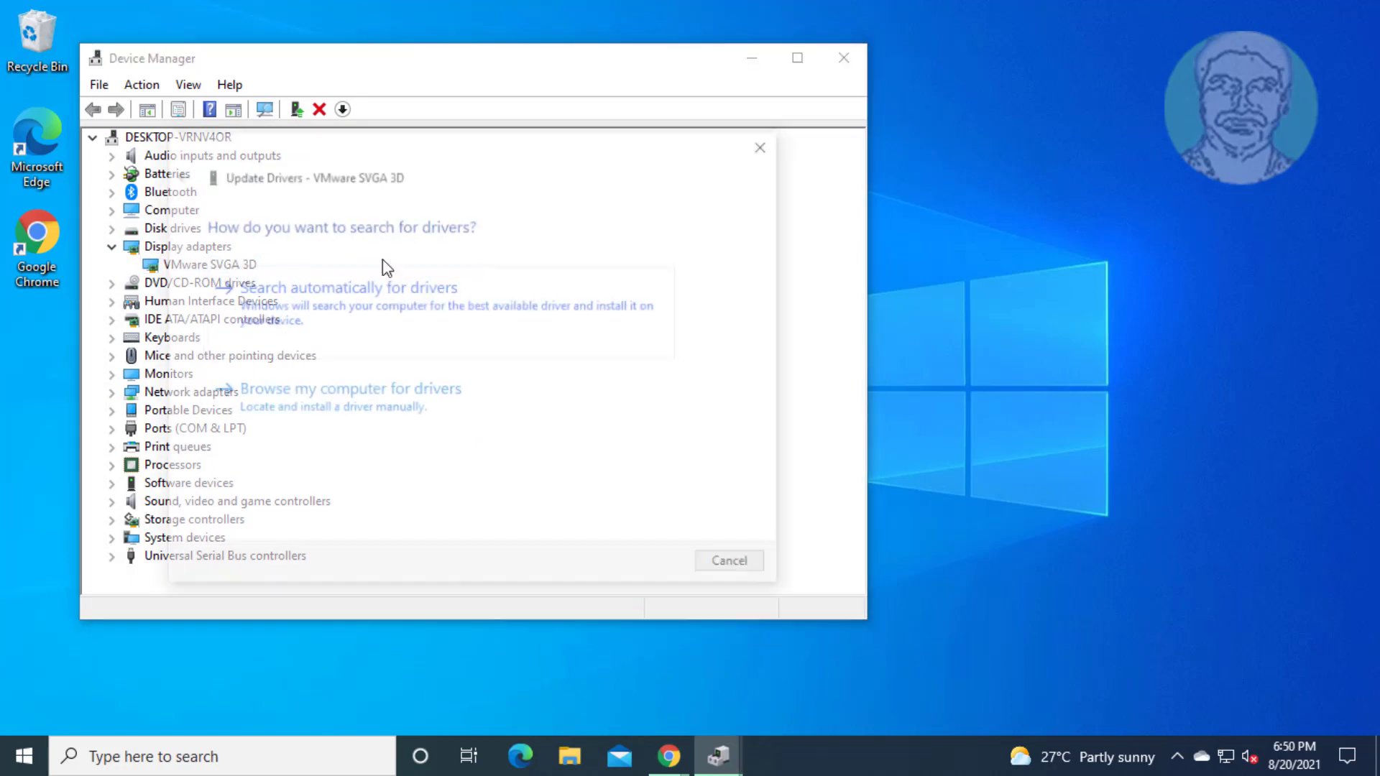
{"action": "left_click", "coordinate": [339, 408]}
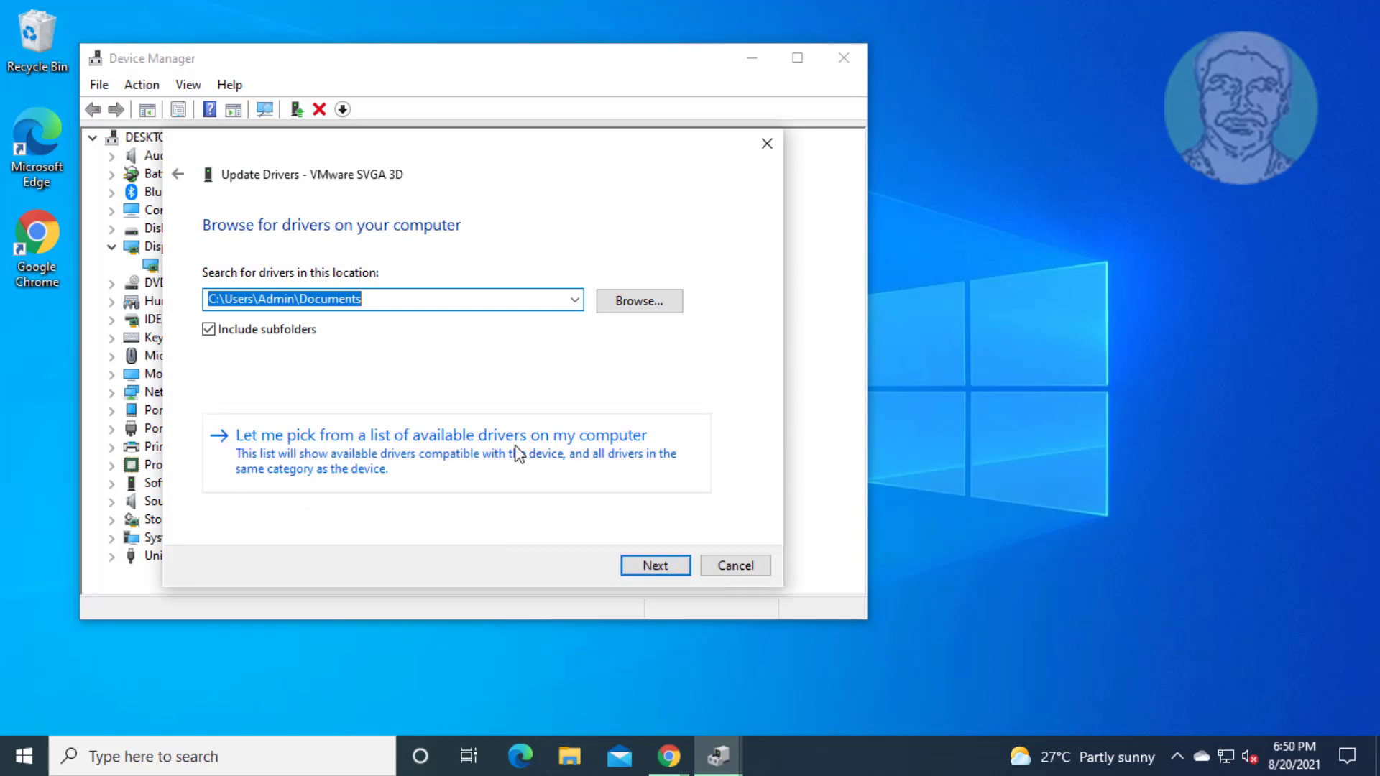
{"action": "left_click", "coordinate": [386, 459]}
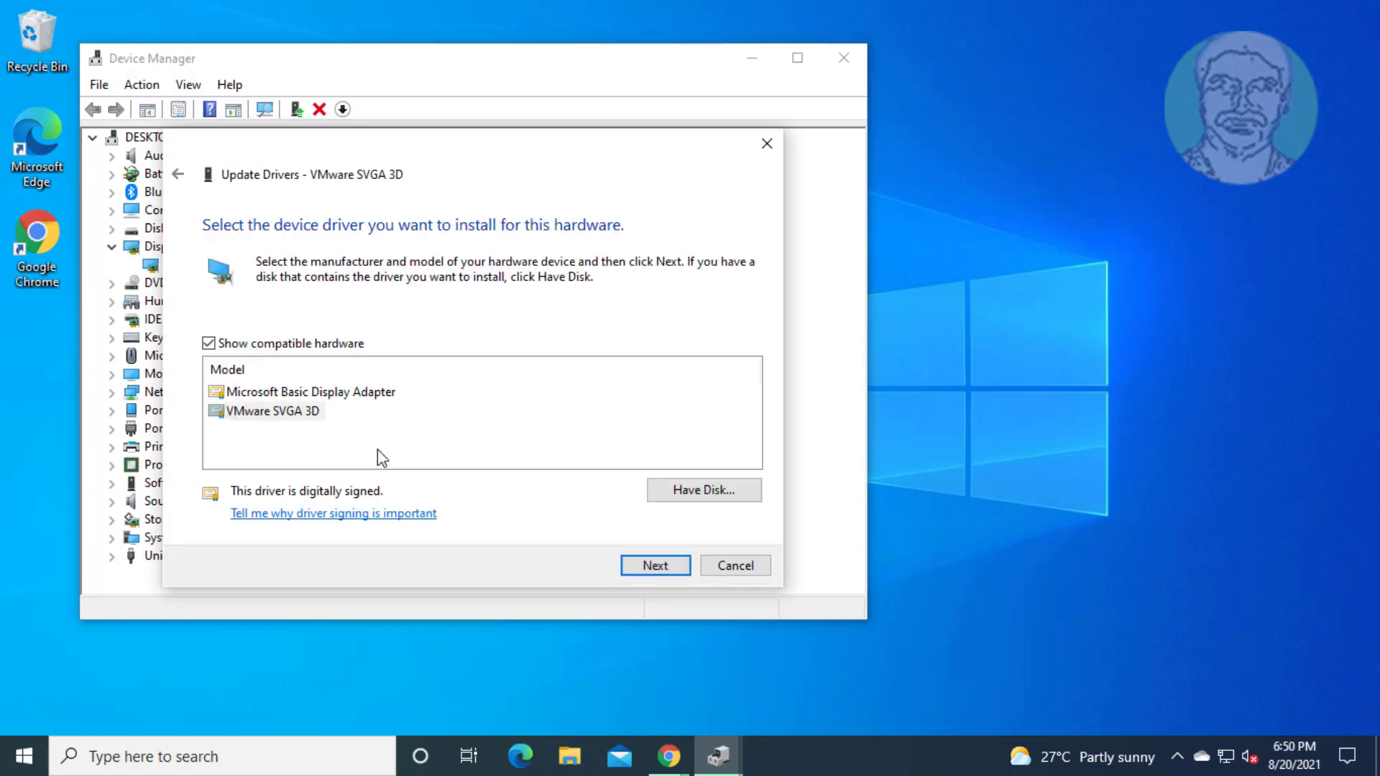
{"action": "left_click", "coordinate": [269, 413]}
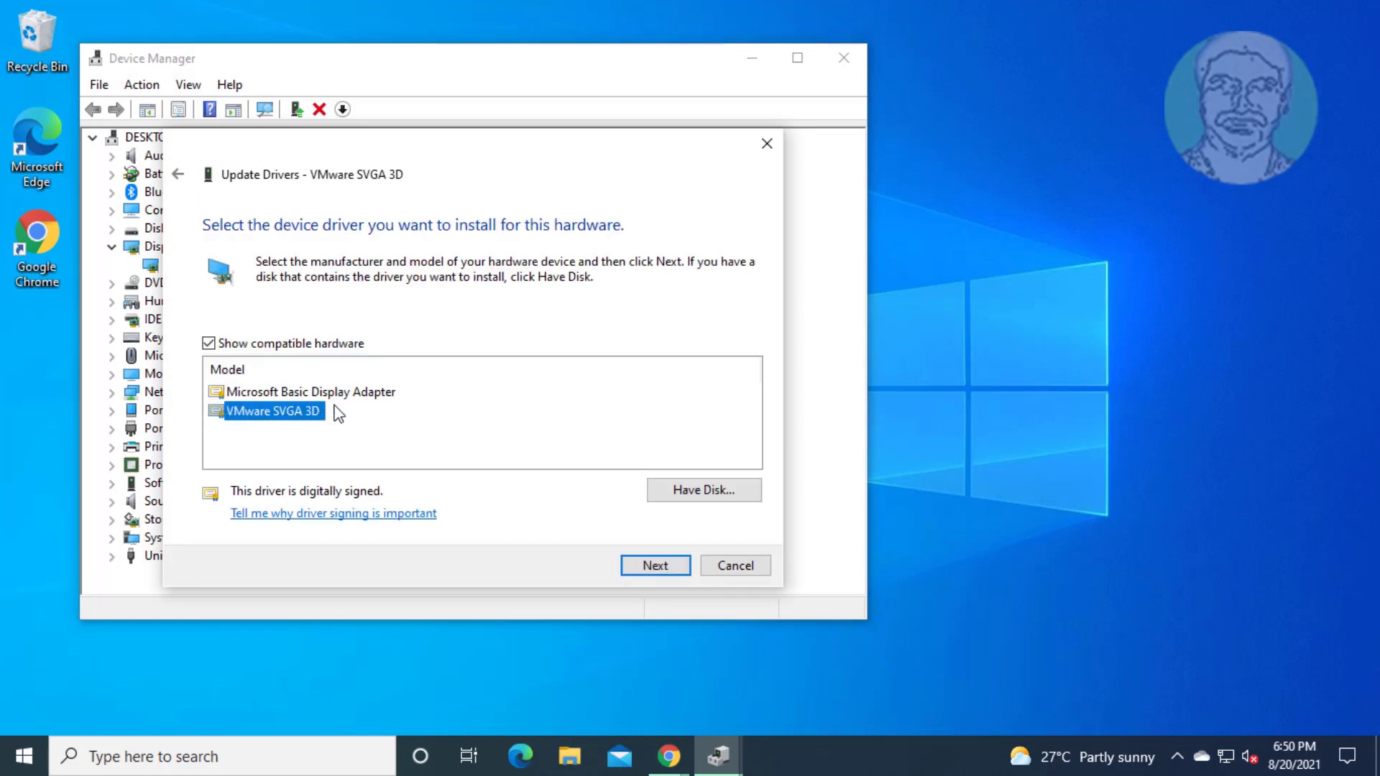
{"action": "left_click", "coordinate": [651, 565]}
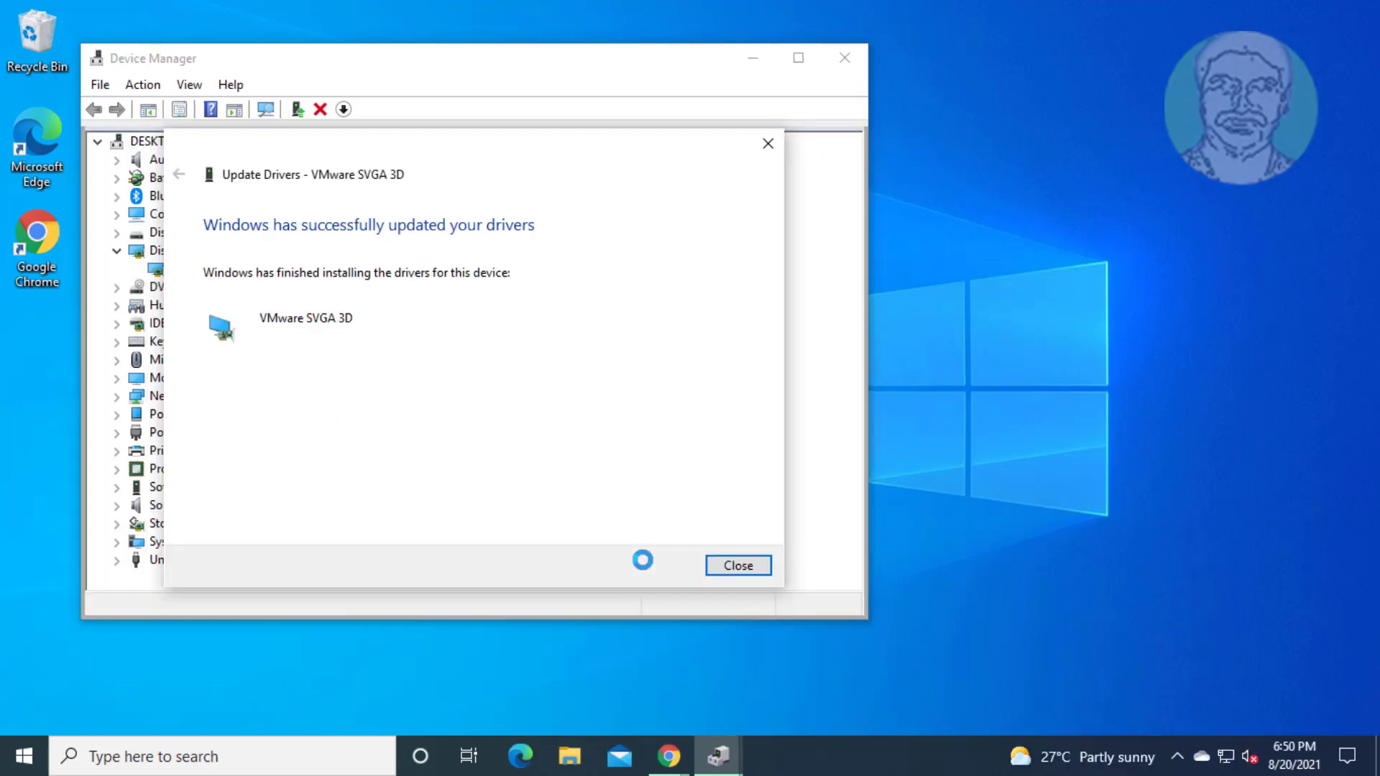
{"action": "left_click", "coordinate": [741, 566]}
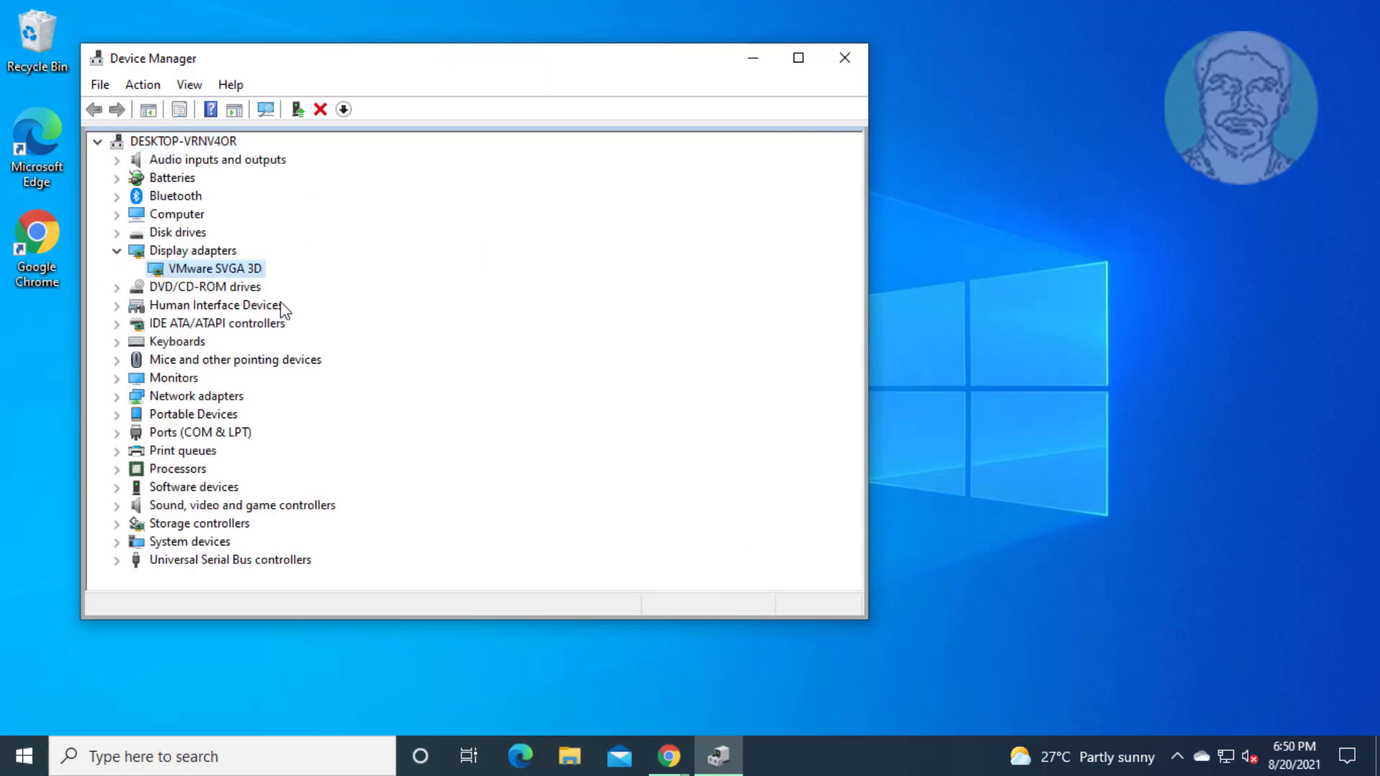
- Uninstall the VMware SVGA 3D display device, leaving the option to delete its driver software off
{"action": "right_click", "coordinate": [230, 269]}
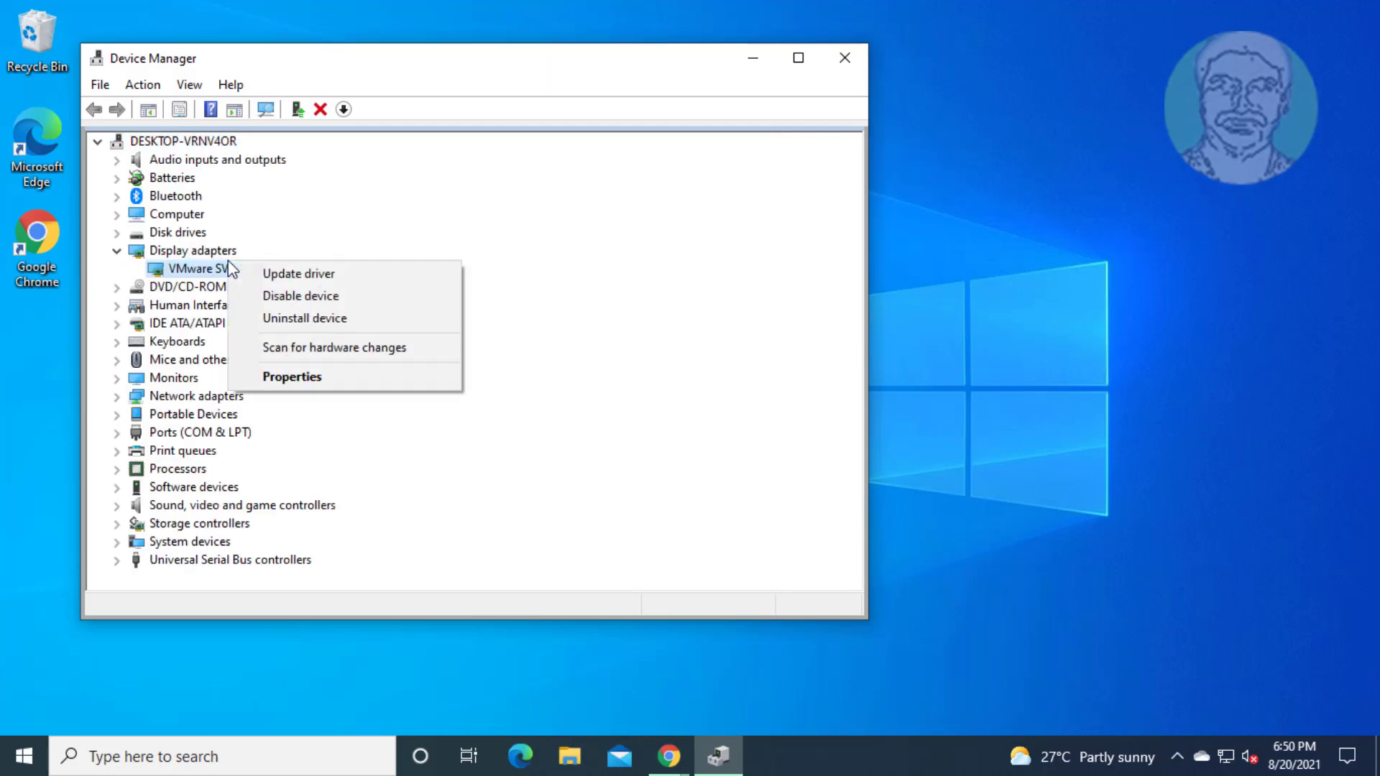
{"action": "left_click", "coordinate": [319, 318]}
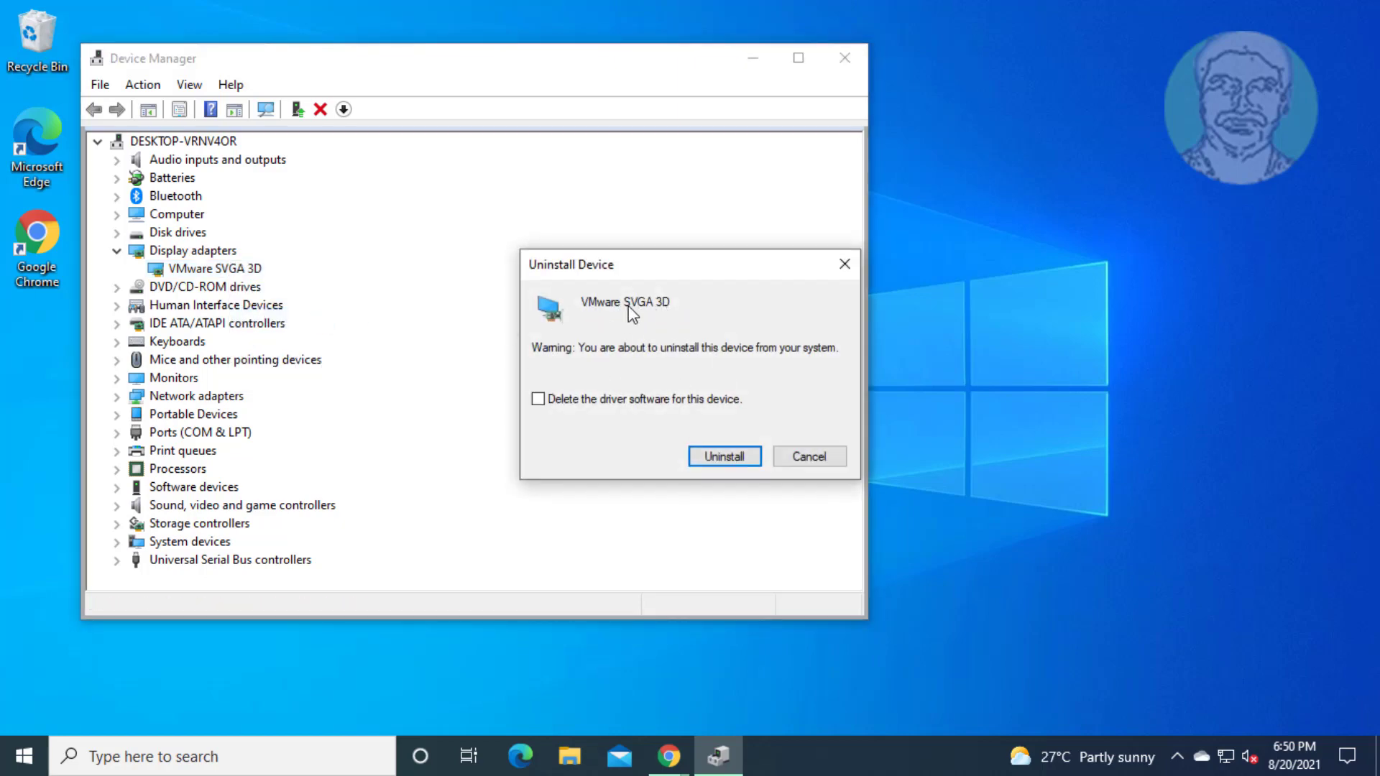
{"action": "left_click", "coordinate": [724, 457]}
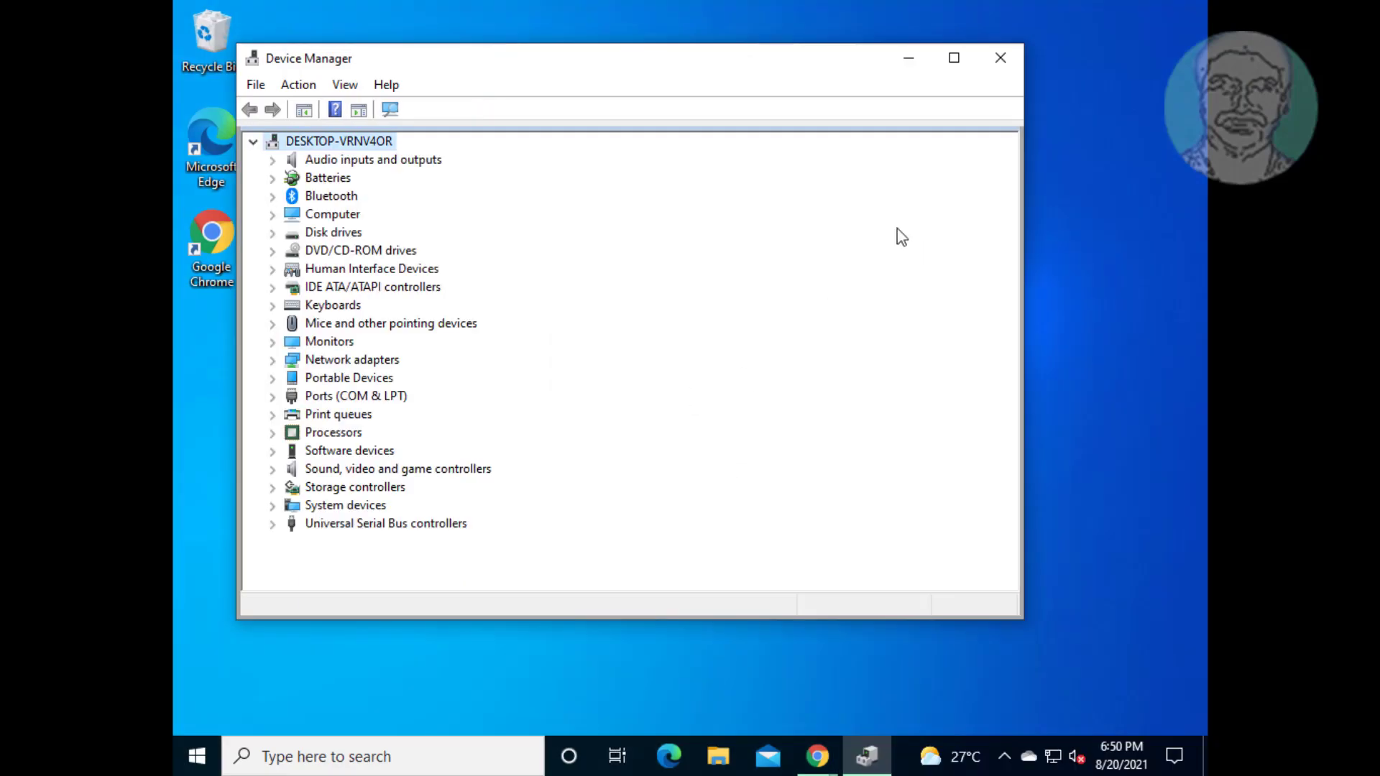
- Close Device Manager and restart the computer
{"action": "left_click", "coordinate": [1004, 57]}
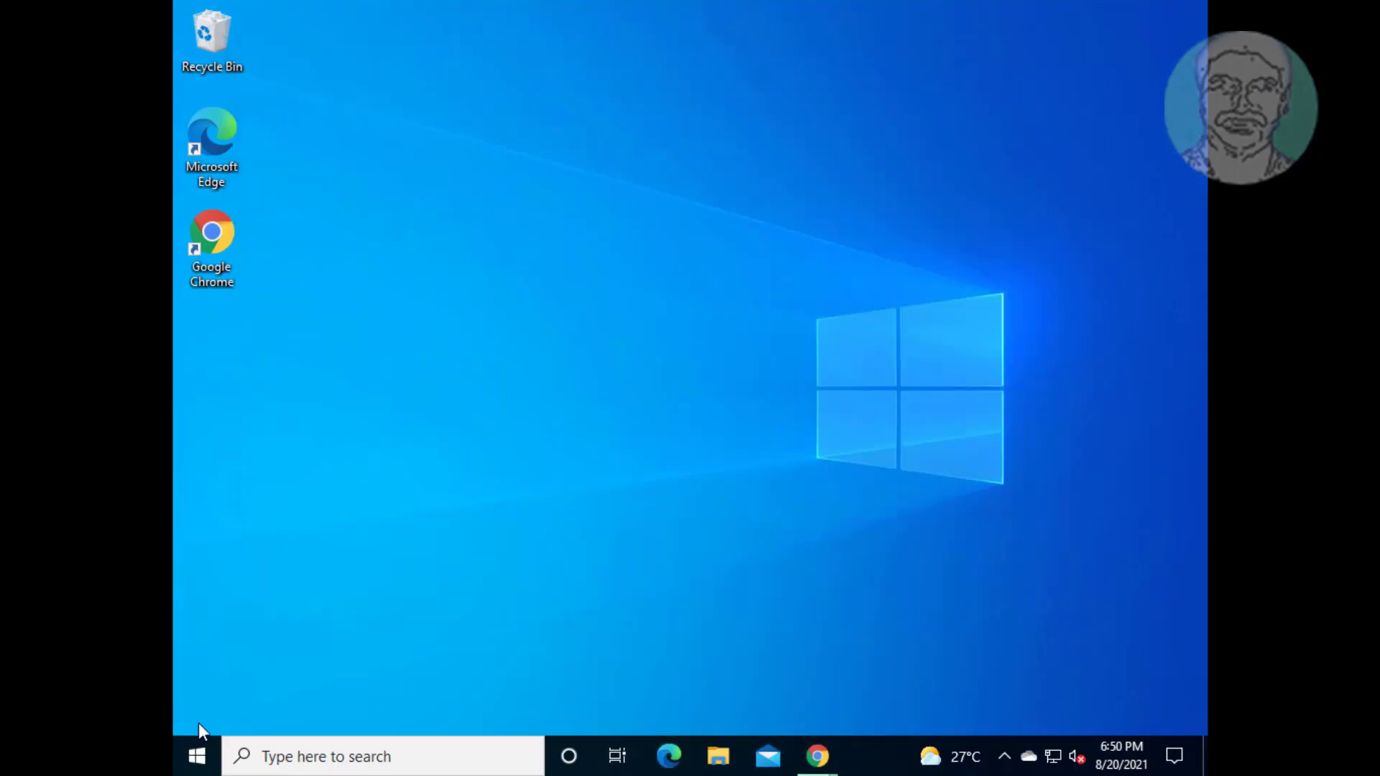
{"action": "left_click", "coordinate": [197, 768]}
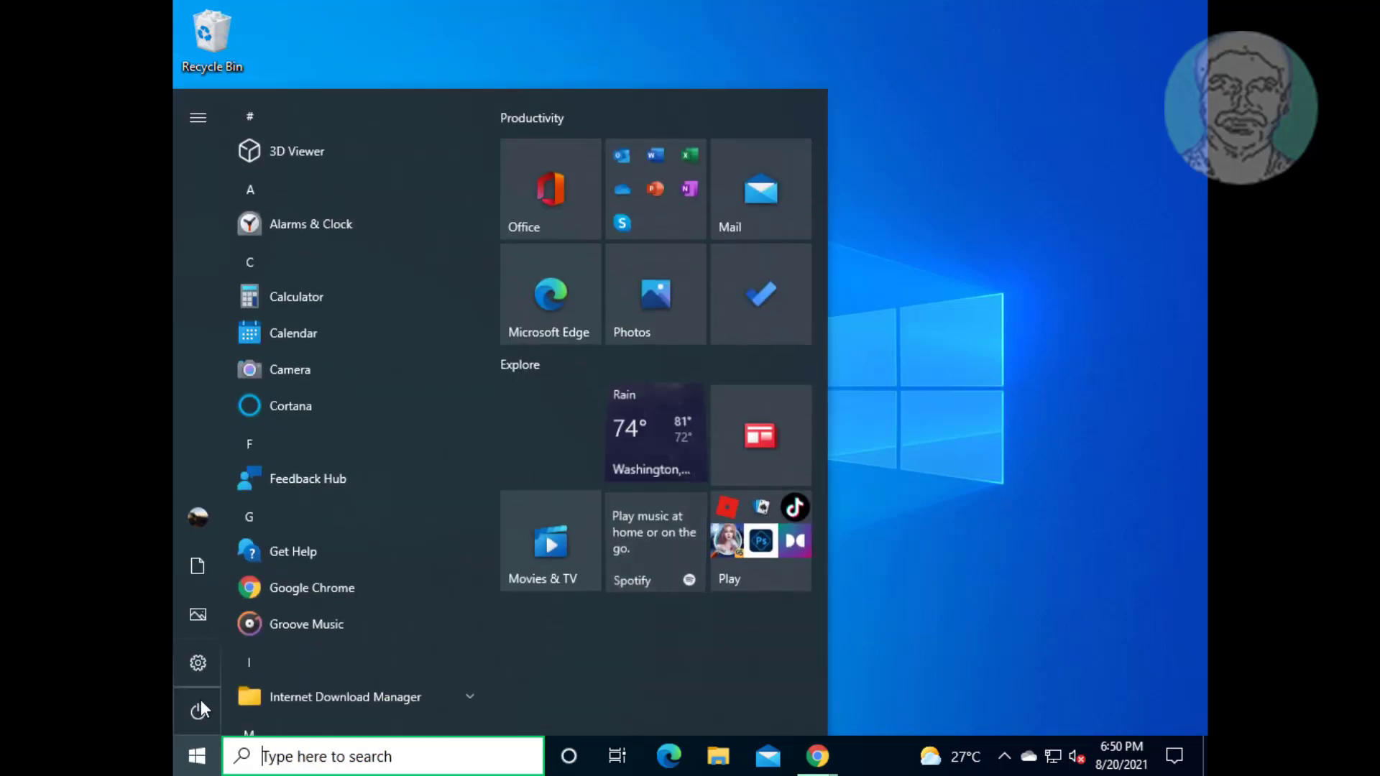
{"action": "left_click", "coordinate": [201, 708]}
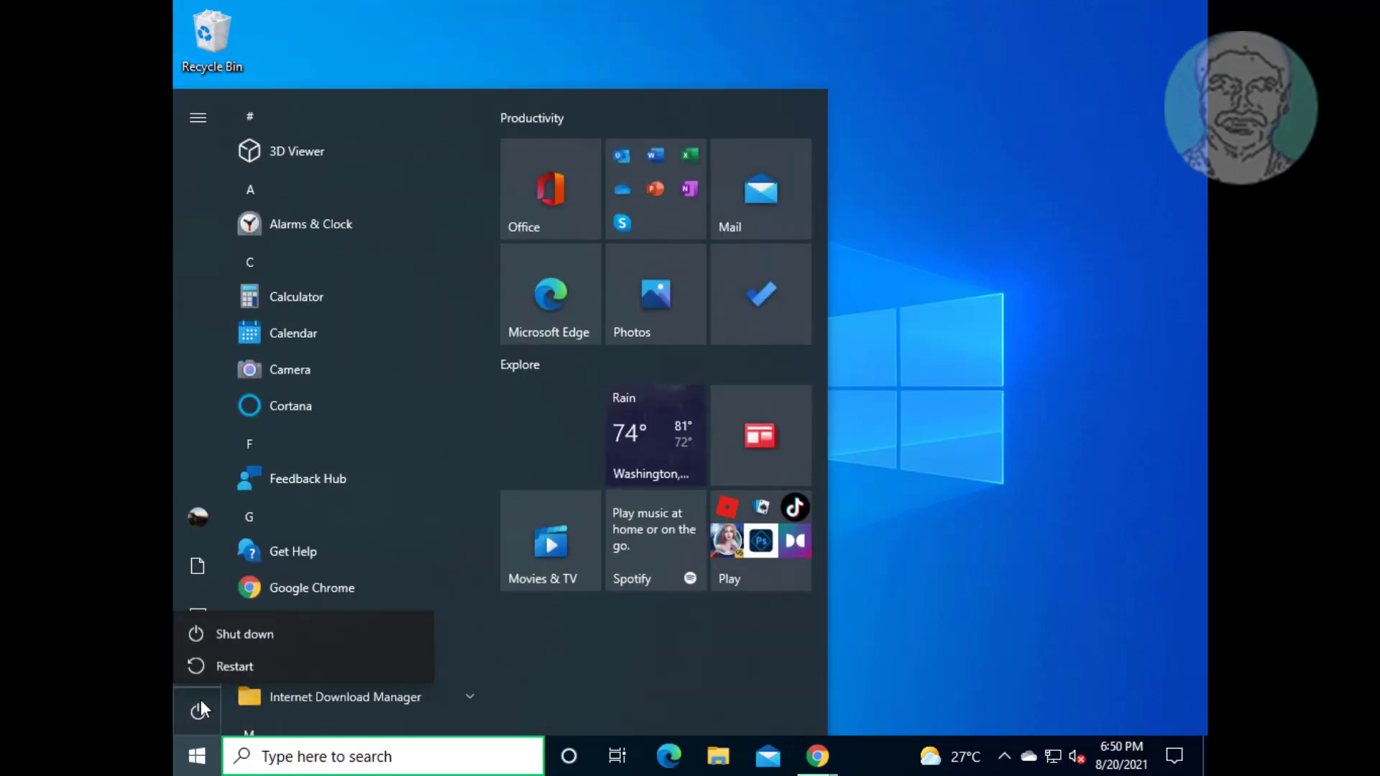
{"action": "left_click", "coordinate": [248, 663]}
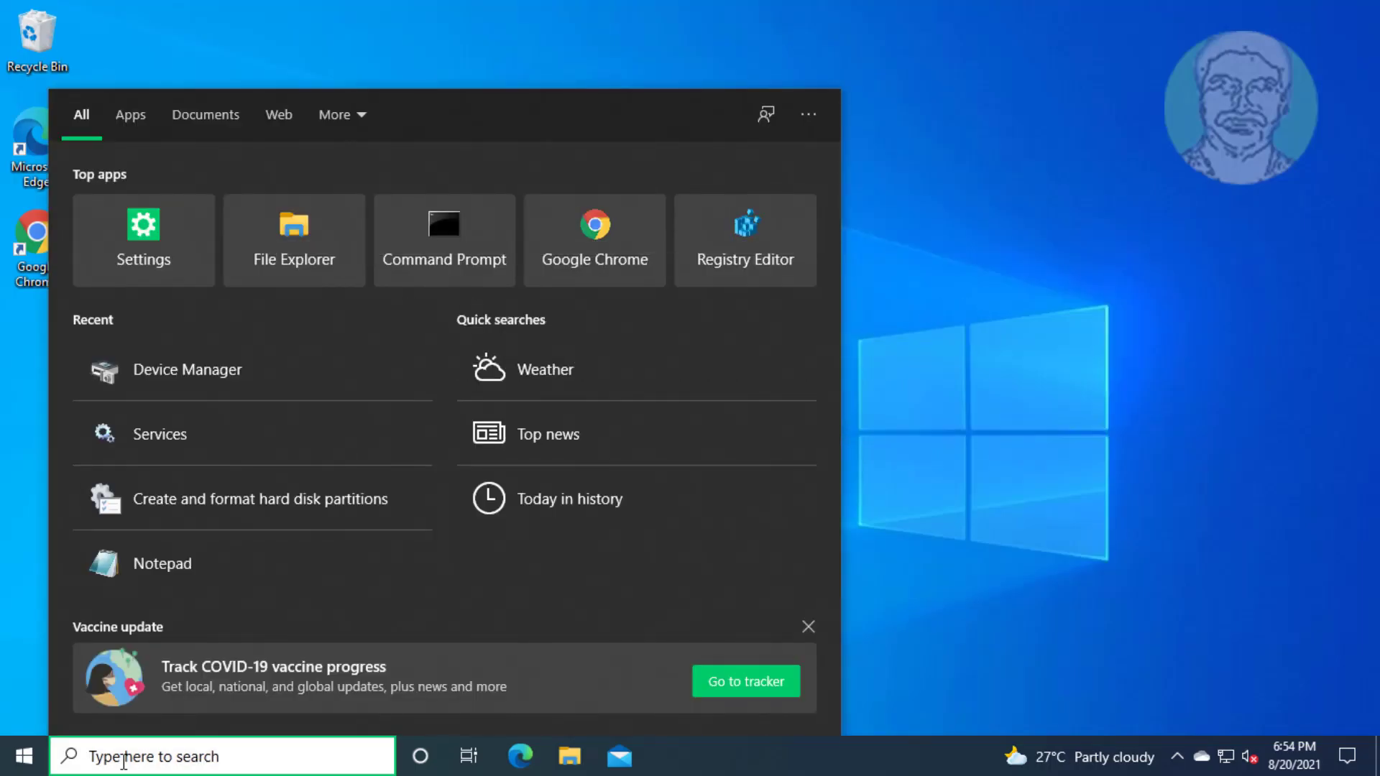
- Find Edit power plan through Windows search and open the advanced power settings of the Balanced plan
{"action": "type", "text": "edit poo"}
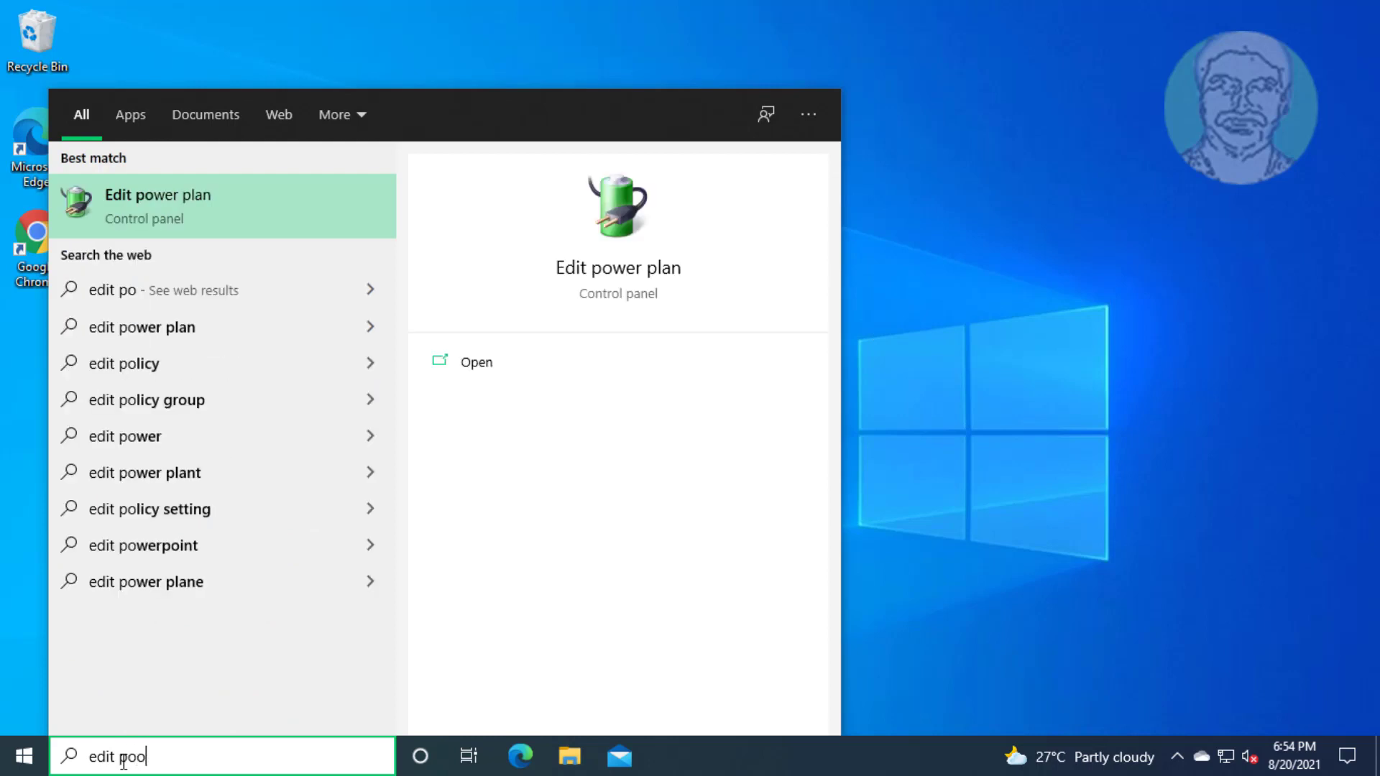
{"action": "key", "text": "BackSpace"}
{"action": "type", "text": "wer"}
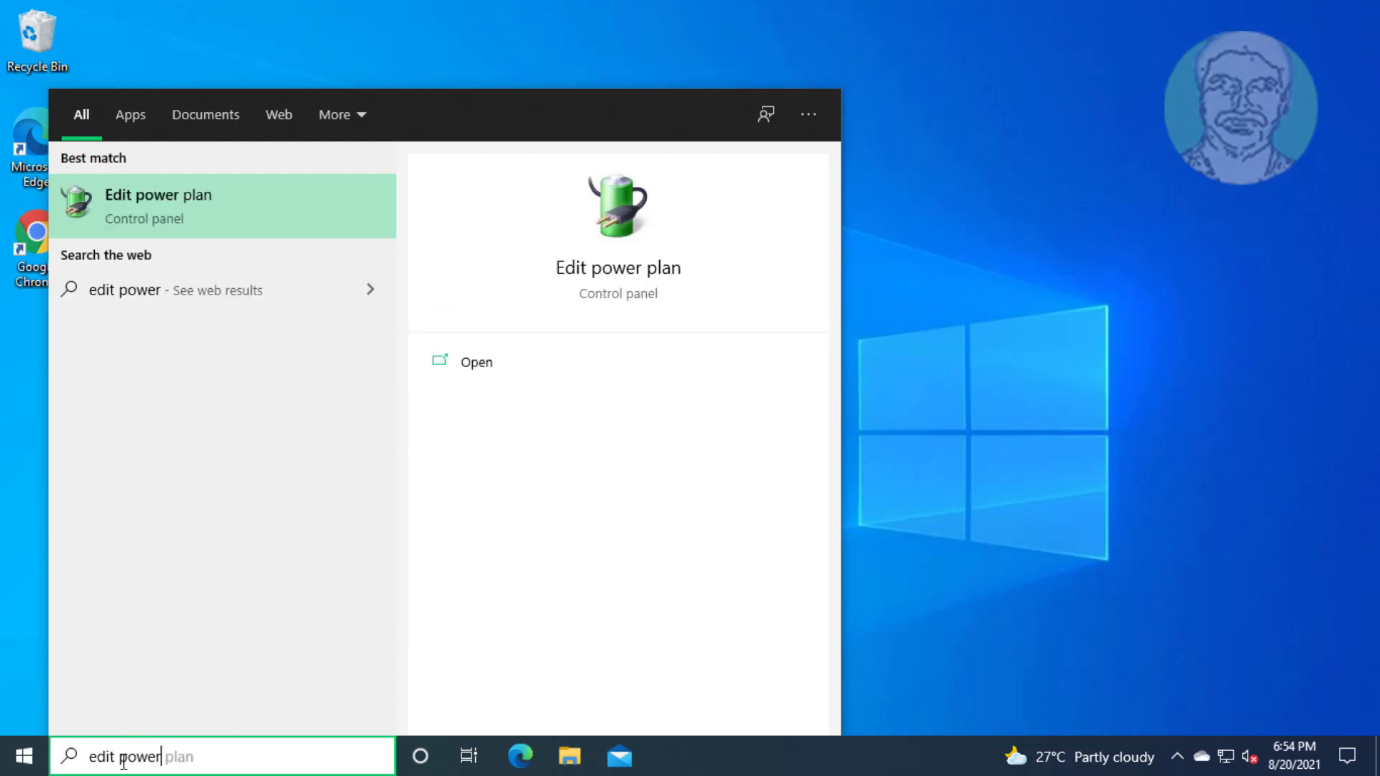
{"action": "type", "text": " plan"}
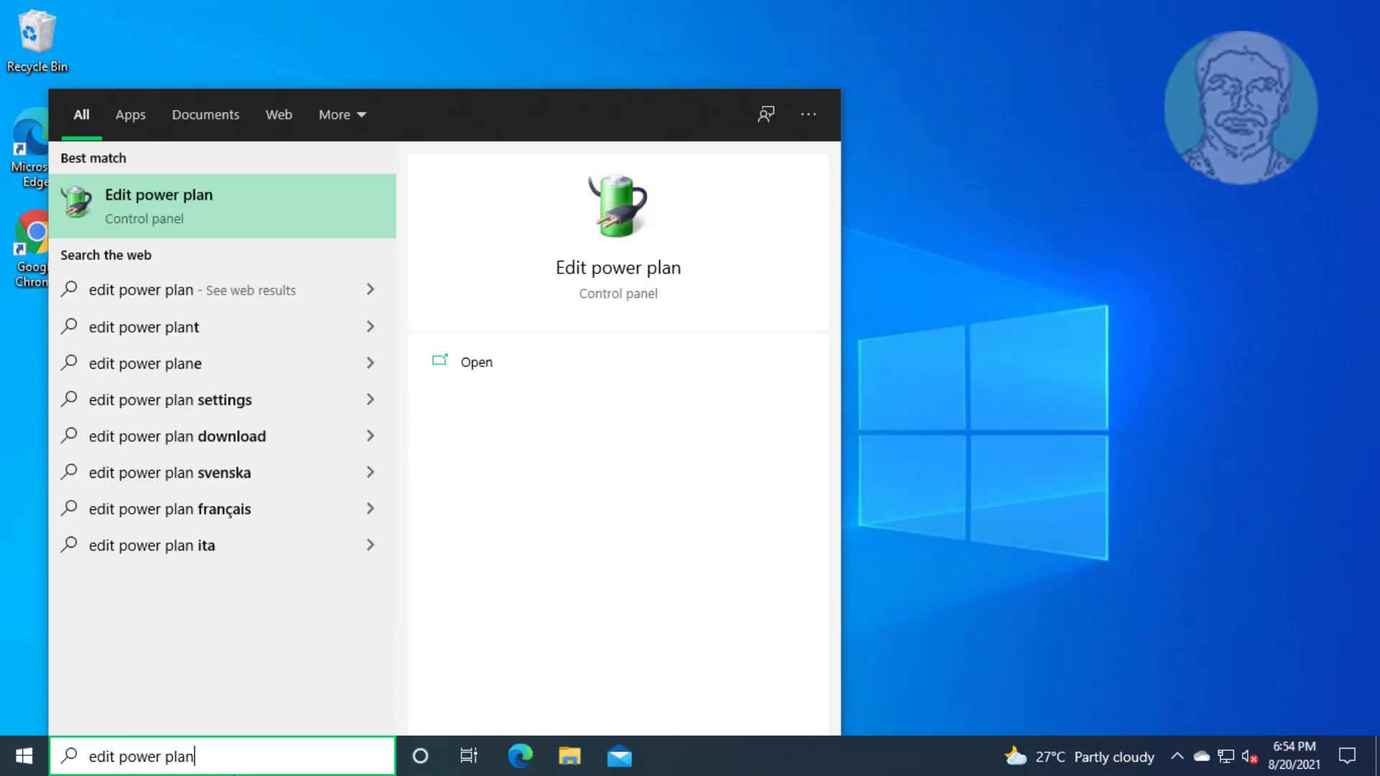
{"action": "left_click", "coordinate": [166, 209]}
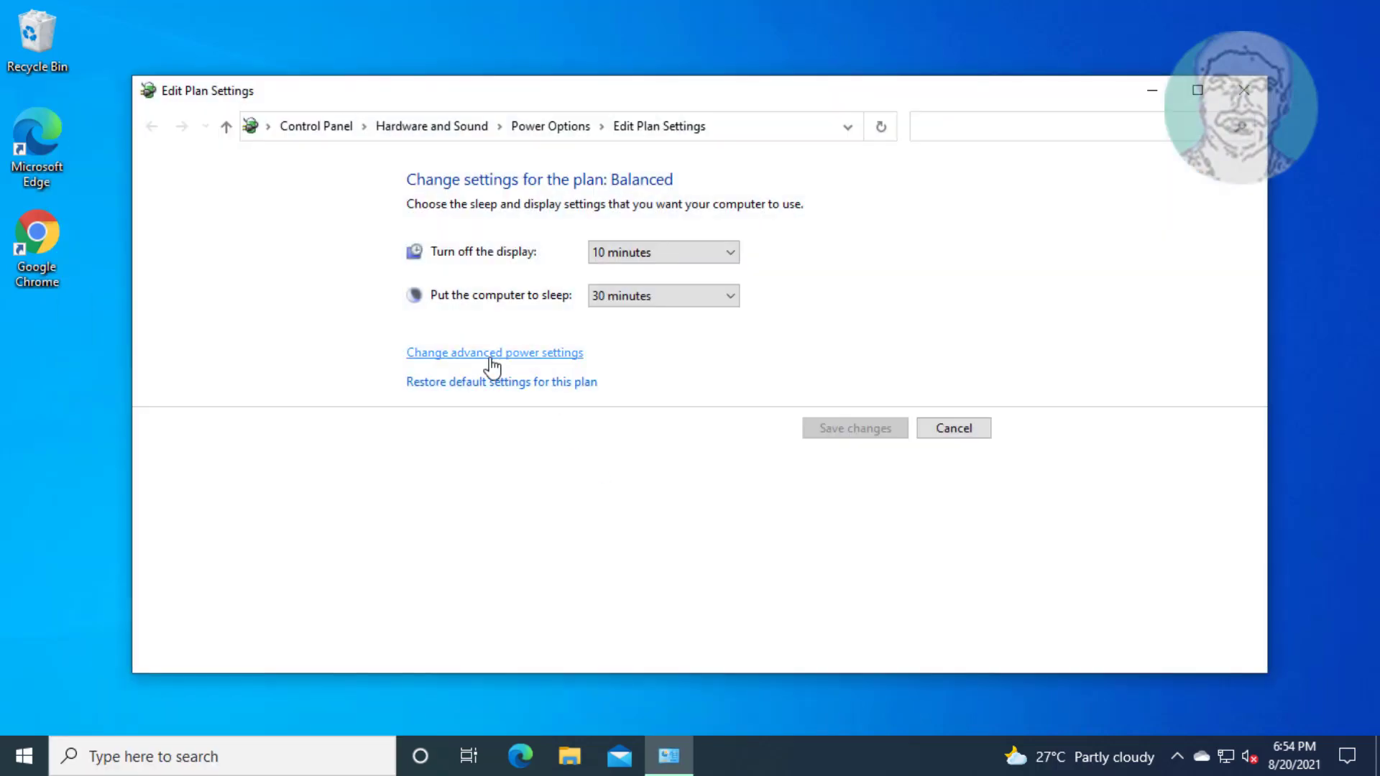
{"action": "left_click", "coordinate": [509, 353]}
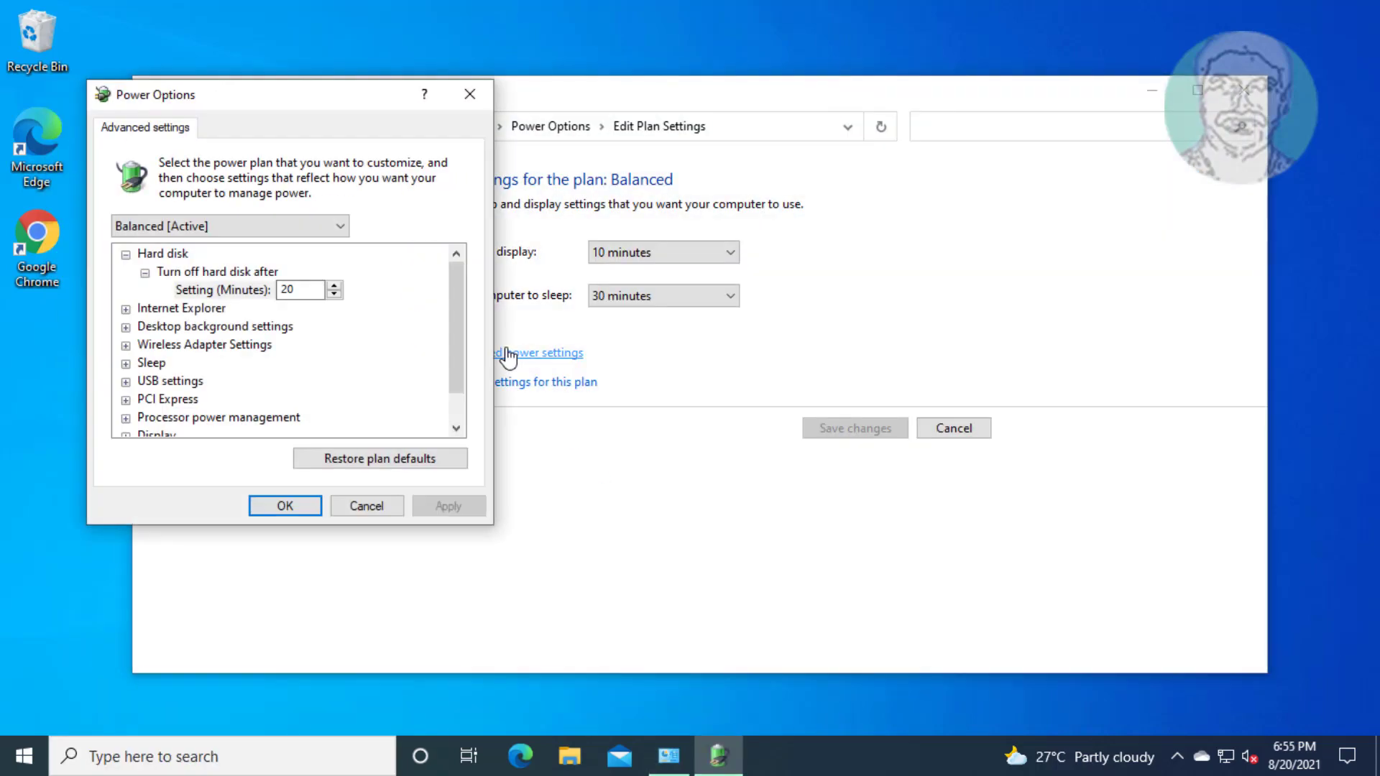
- Set the Power Saving Mode under Wireless Adapter Settings to Maximum Performance, apply it, and close the power plan windows
{"action": "left_click", "coordinate": [253, 346]}
{"action": "left_click", "coordinate": [127, 346]}
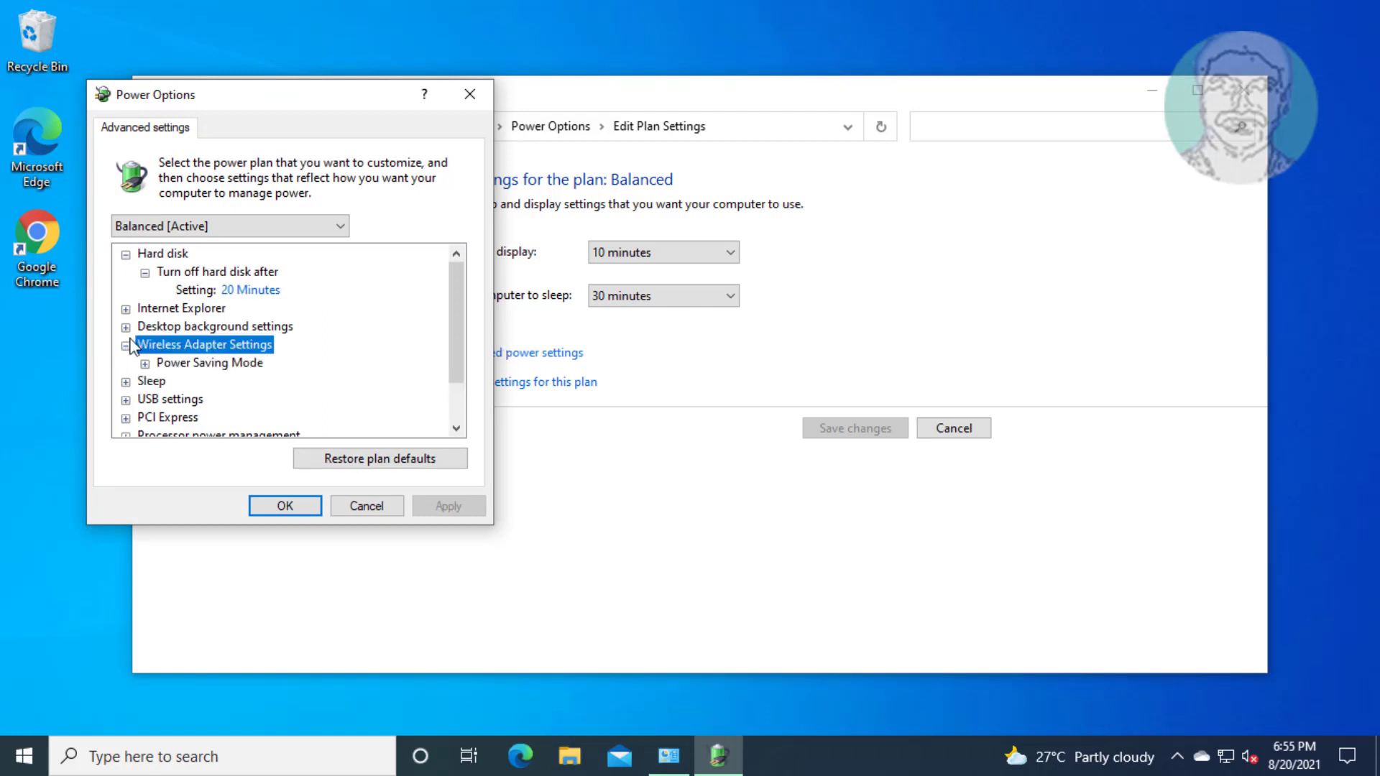
{"action": "left_click", "coordinate": [216, 363]}
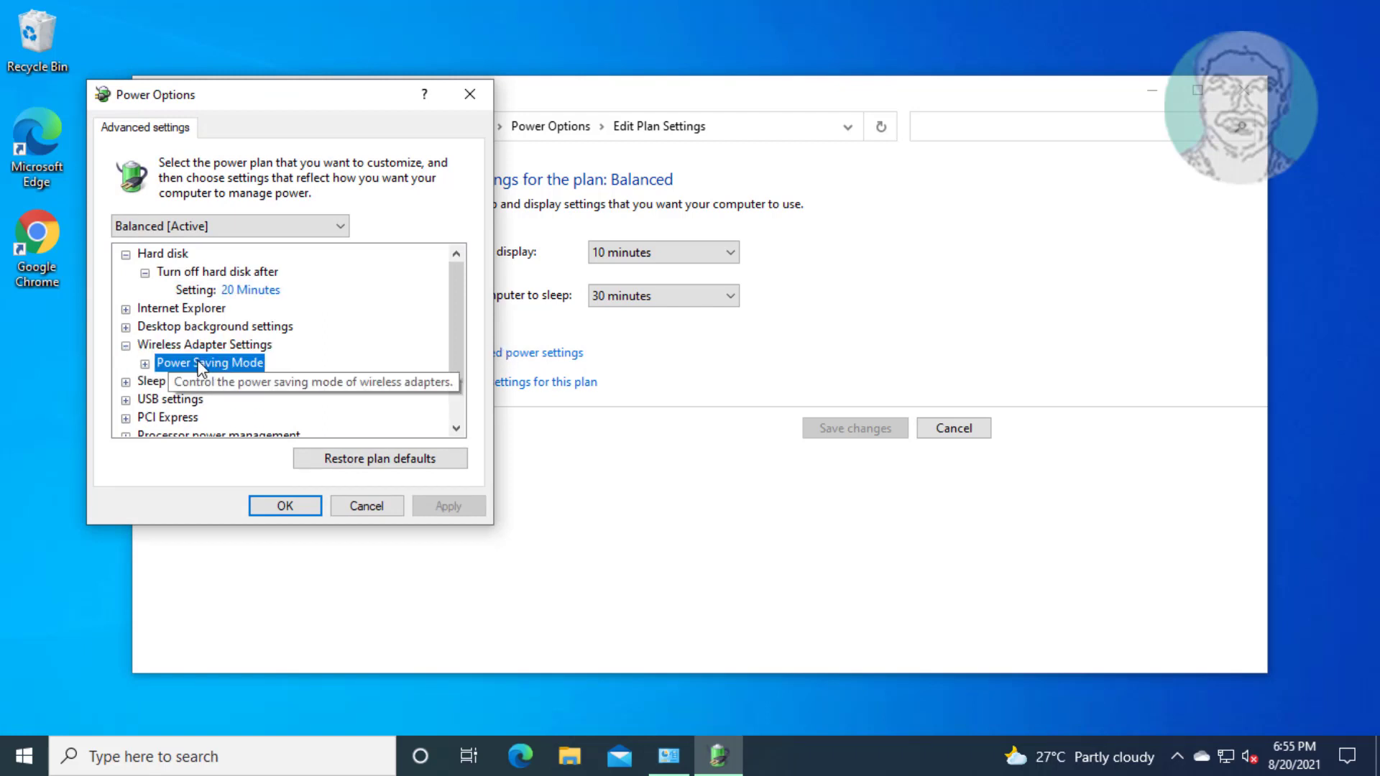
{"action": "left_click", "coordinate": [144, 364]}
{"action": "left_click", "coordinate": [353, 383]}
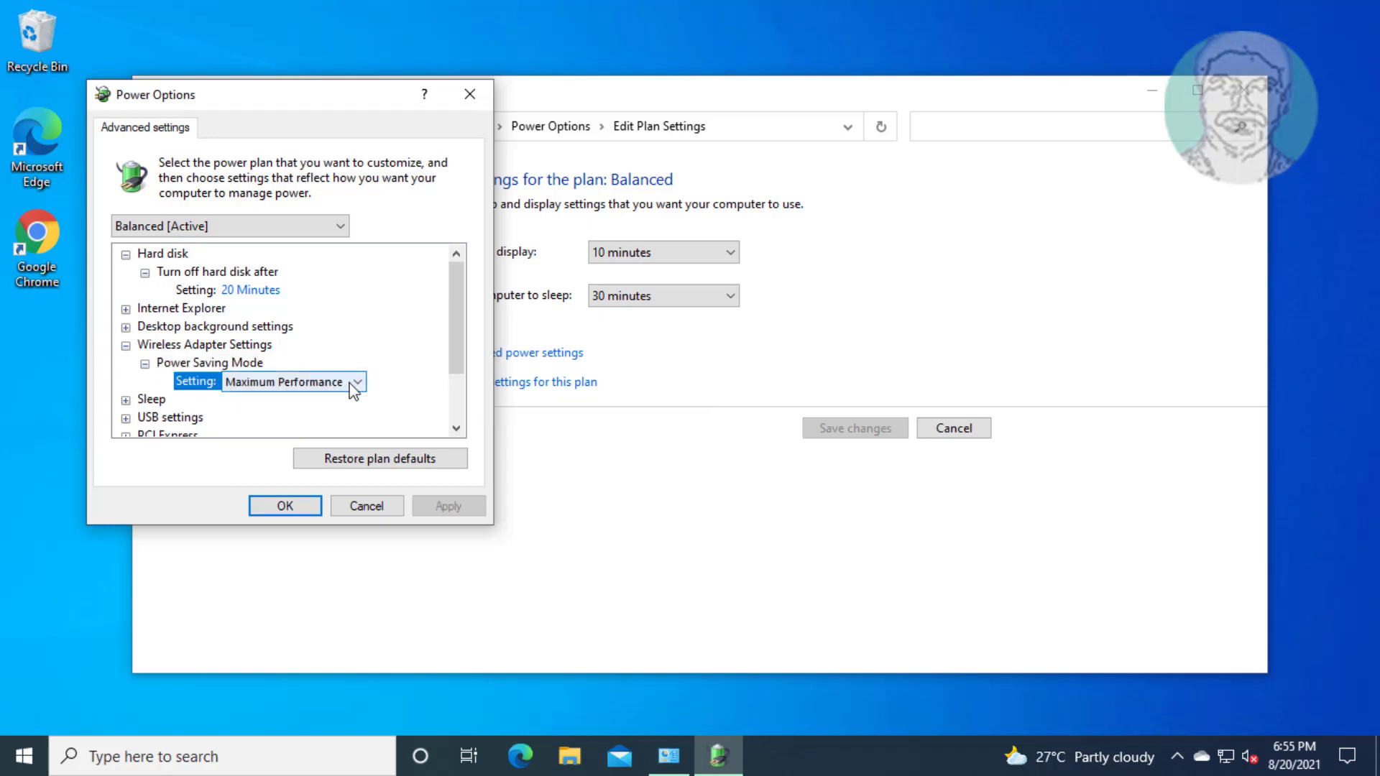
{"action": "left_click", "coordinate": [355, 383]}
{"action": "left_click", "coordinate": [279, 398]}
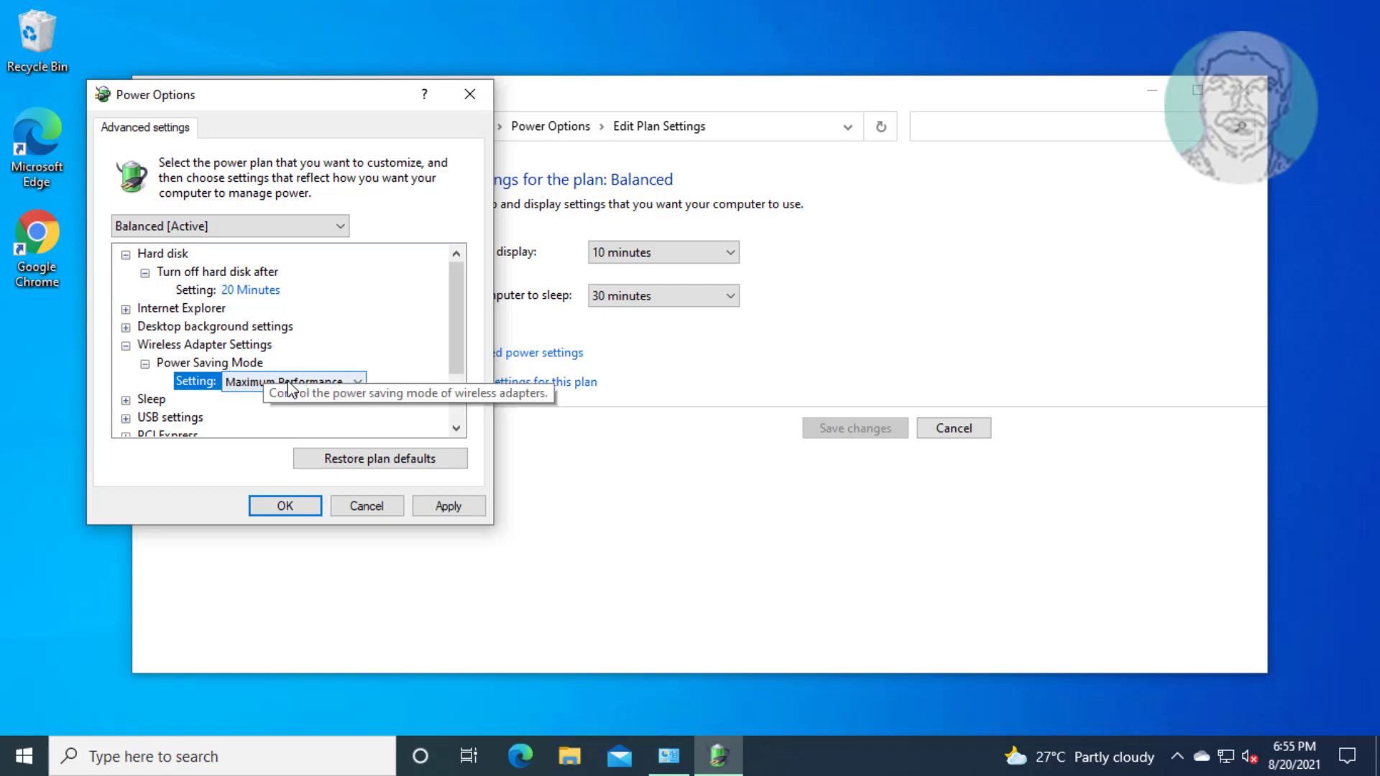
{"action": "left_click", "coordinate": [465, 512]}
{"action": "left_click", "coordinate": [293, 512]}
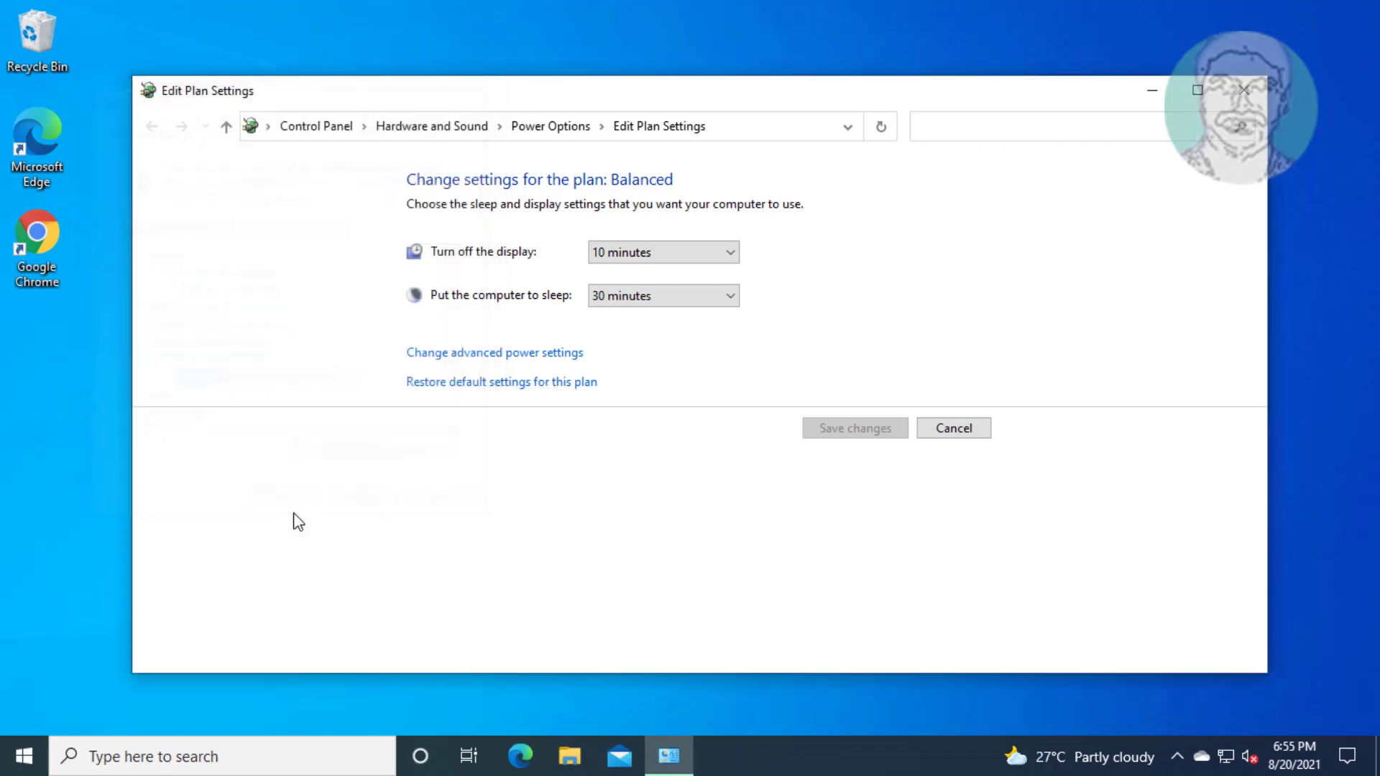
{"action": "left_click", "coordinate": [1244, 90]}
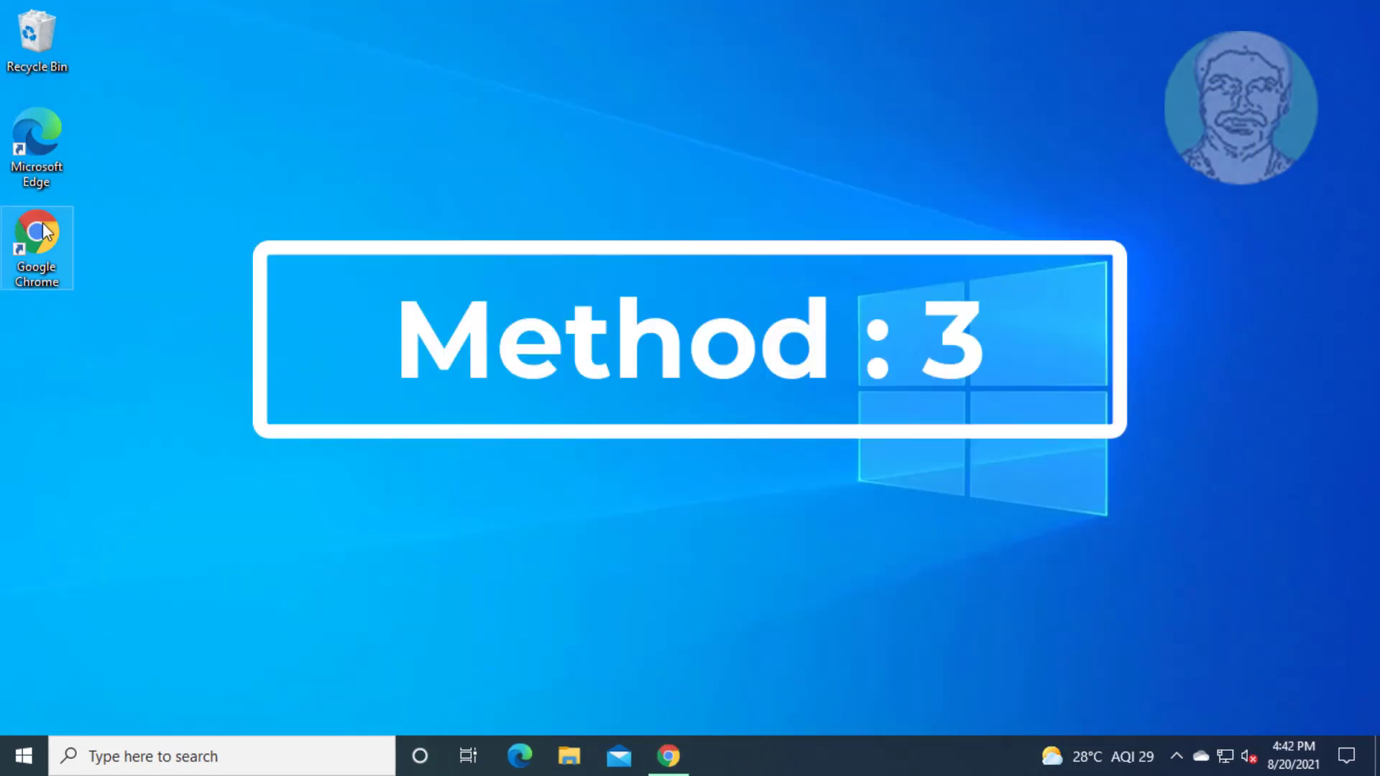
- Open Google Chrome and search the web for "windows 10 download"
{"action": "double_click", "coordinate": [39, 234]}
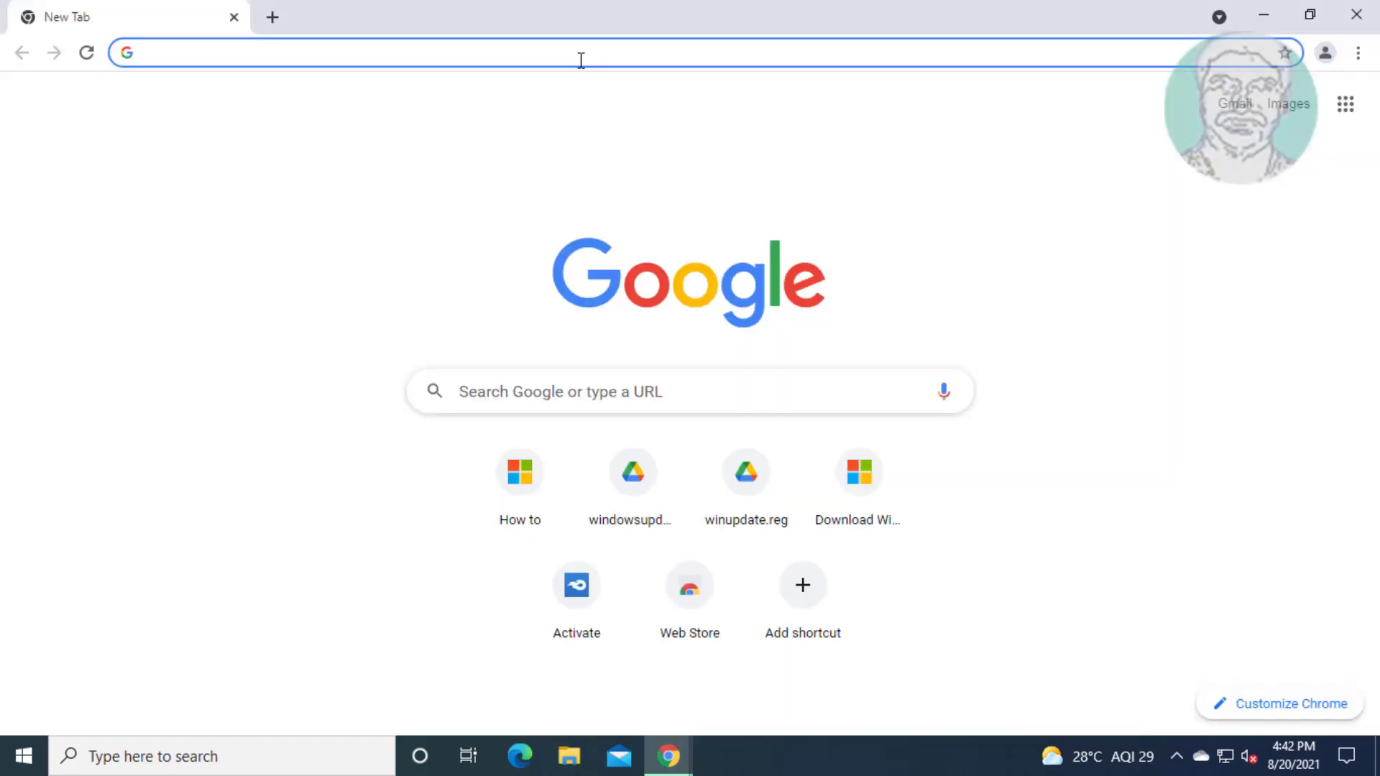
{"action": "left_click", "coordinate": [581, 60]}
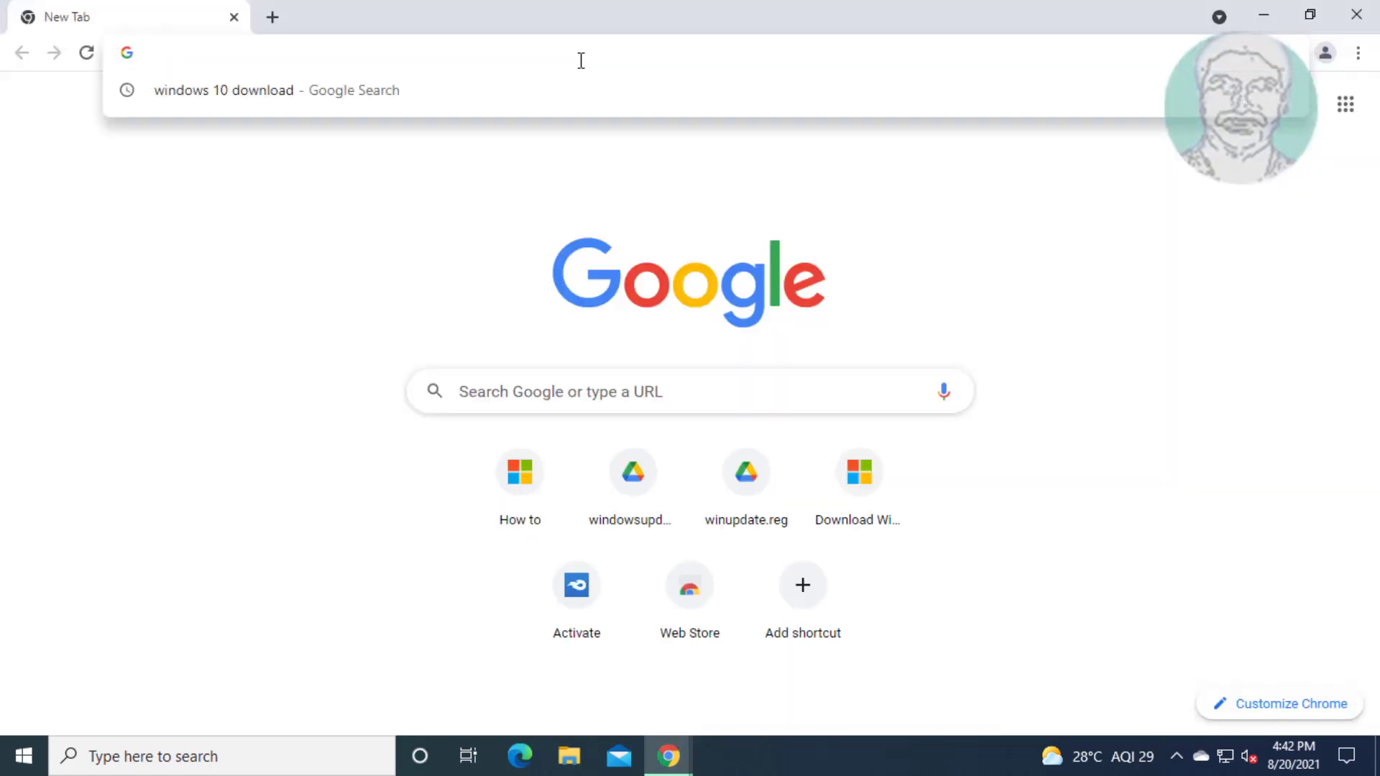
{"action": "type", "text": "w"}
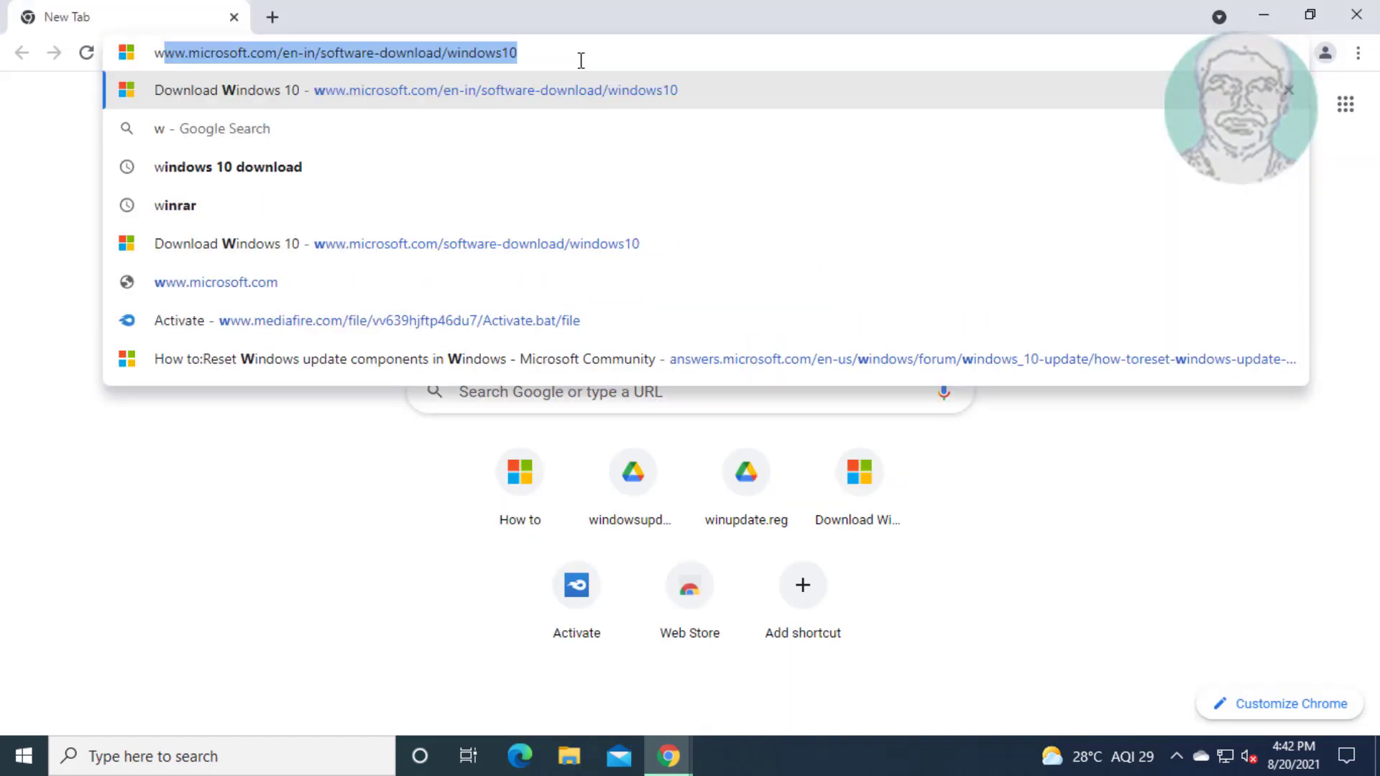
{"action": "type", "text": "in"}
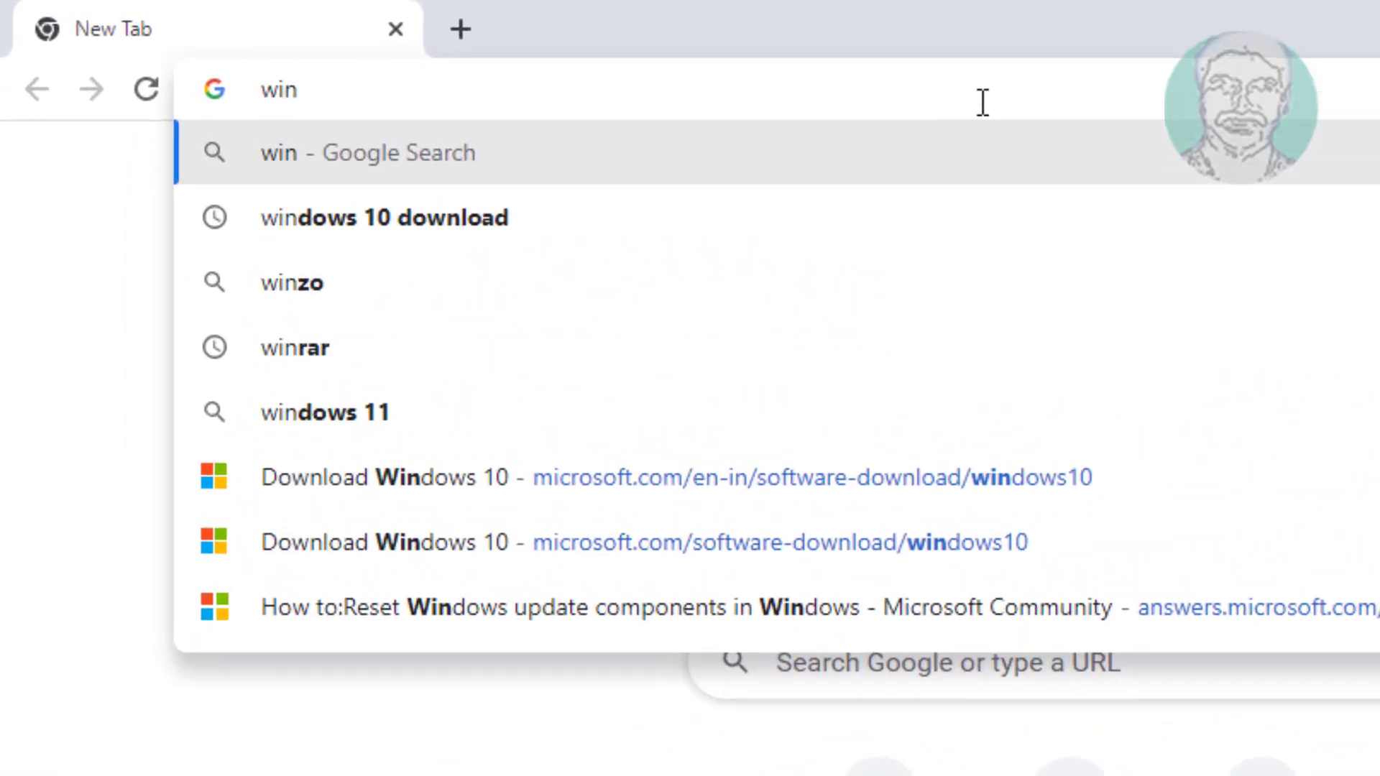
{"action": "type", "text": "dows"}
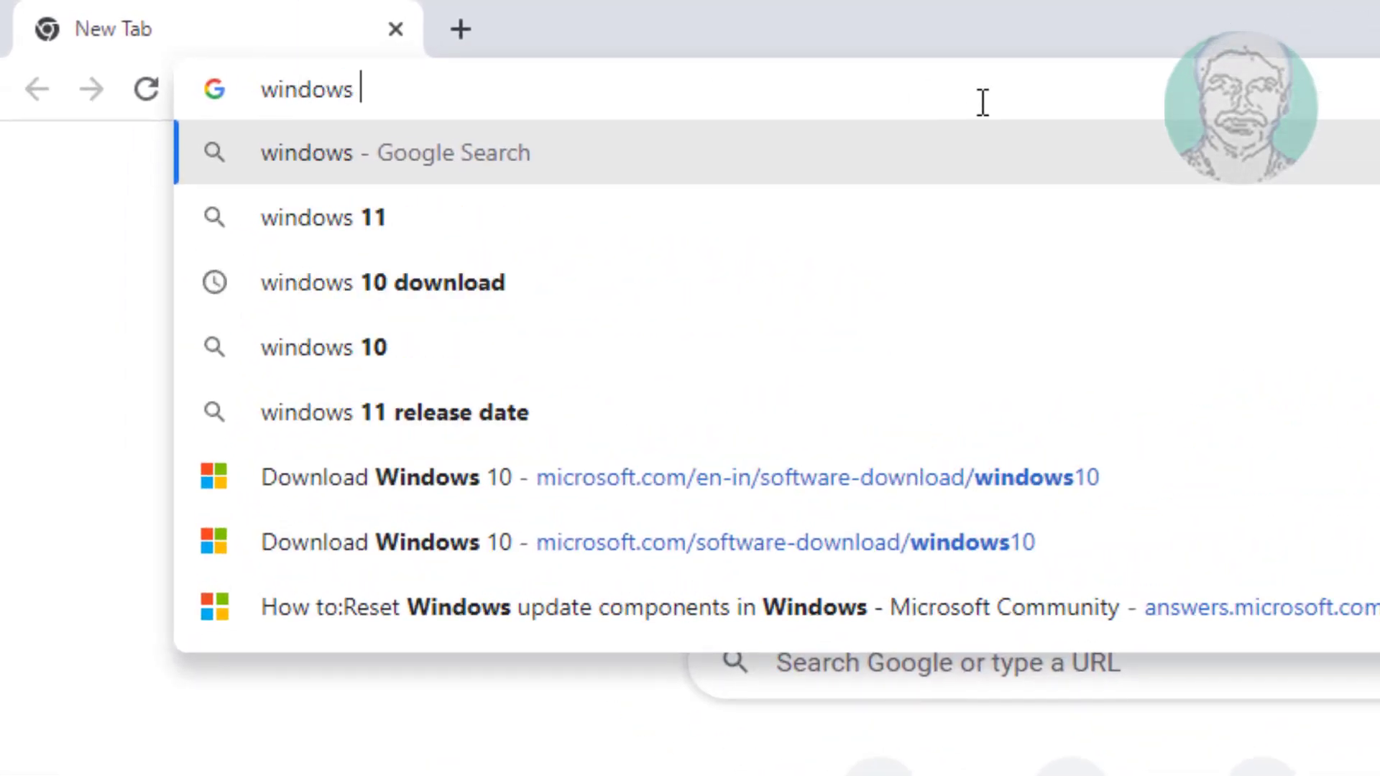
{"action": "type", "text": " 10"}
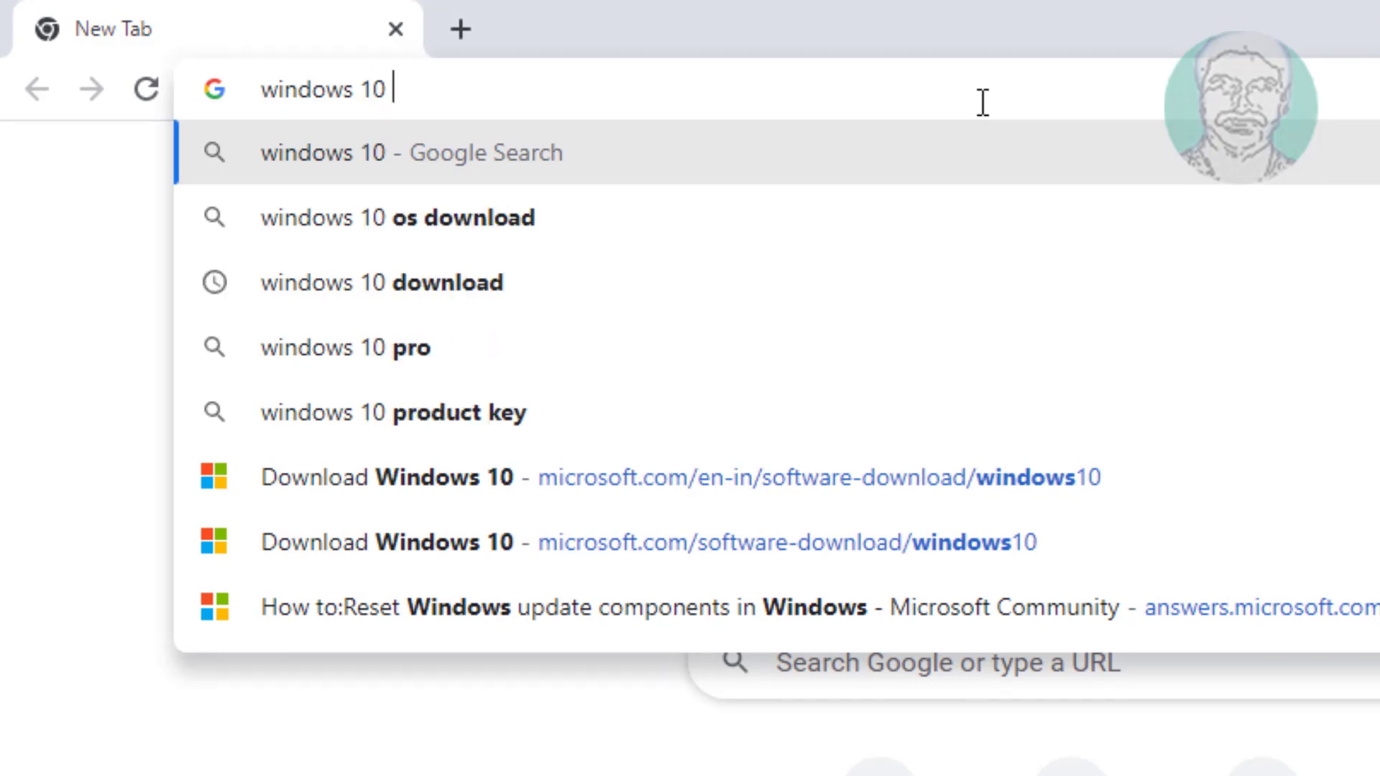
{"action": "type", "text": " do"}
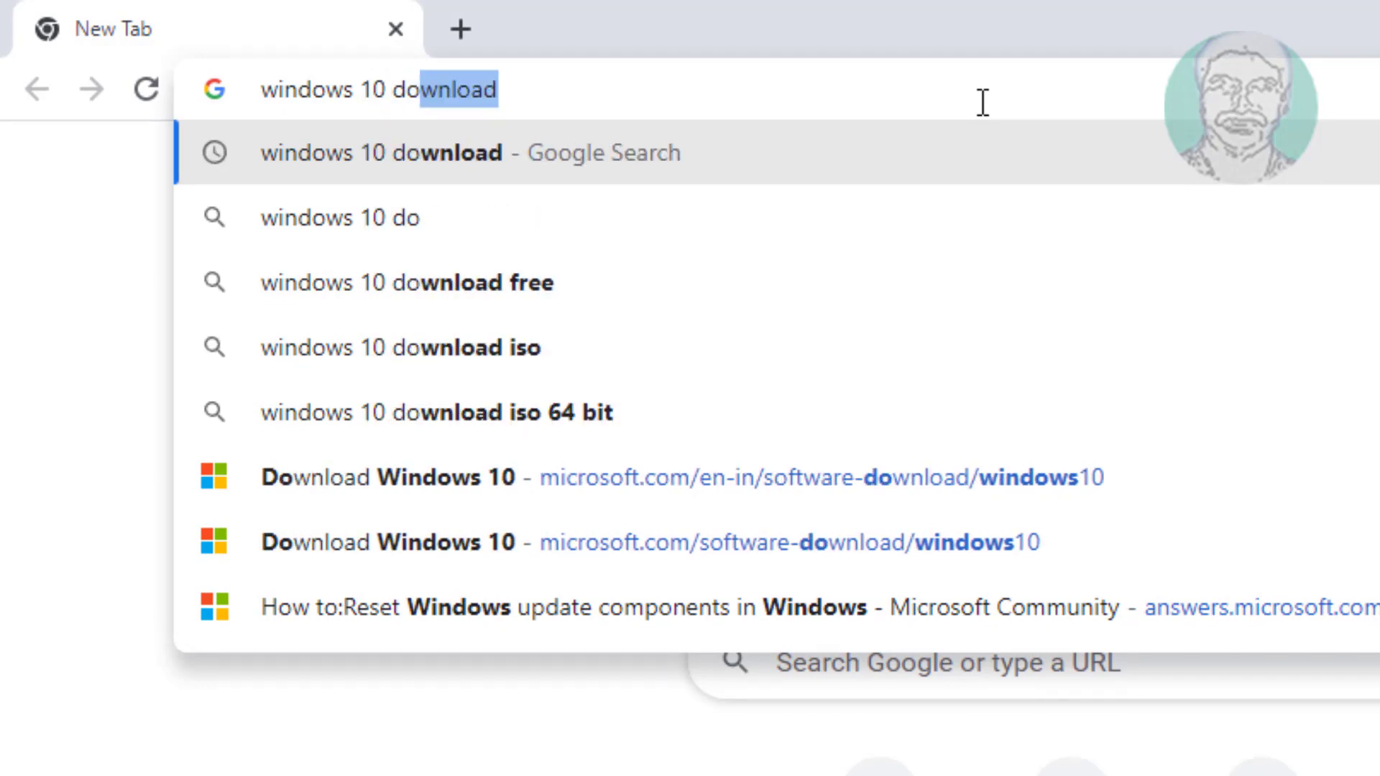
{"action": "type", "text": "w"}
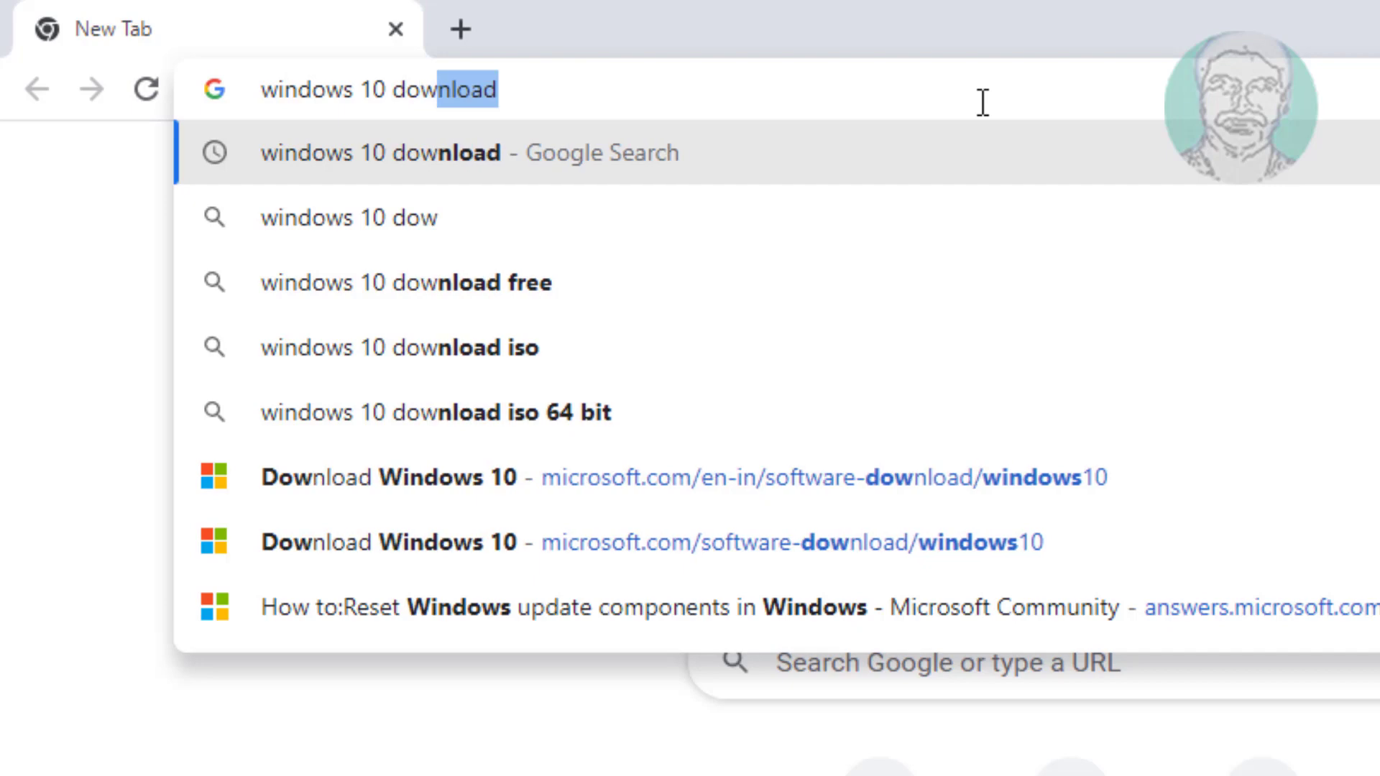
{"action": "type", "text": "nlo"}
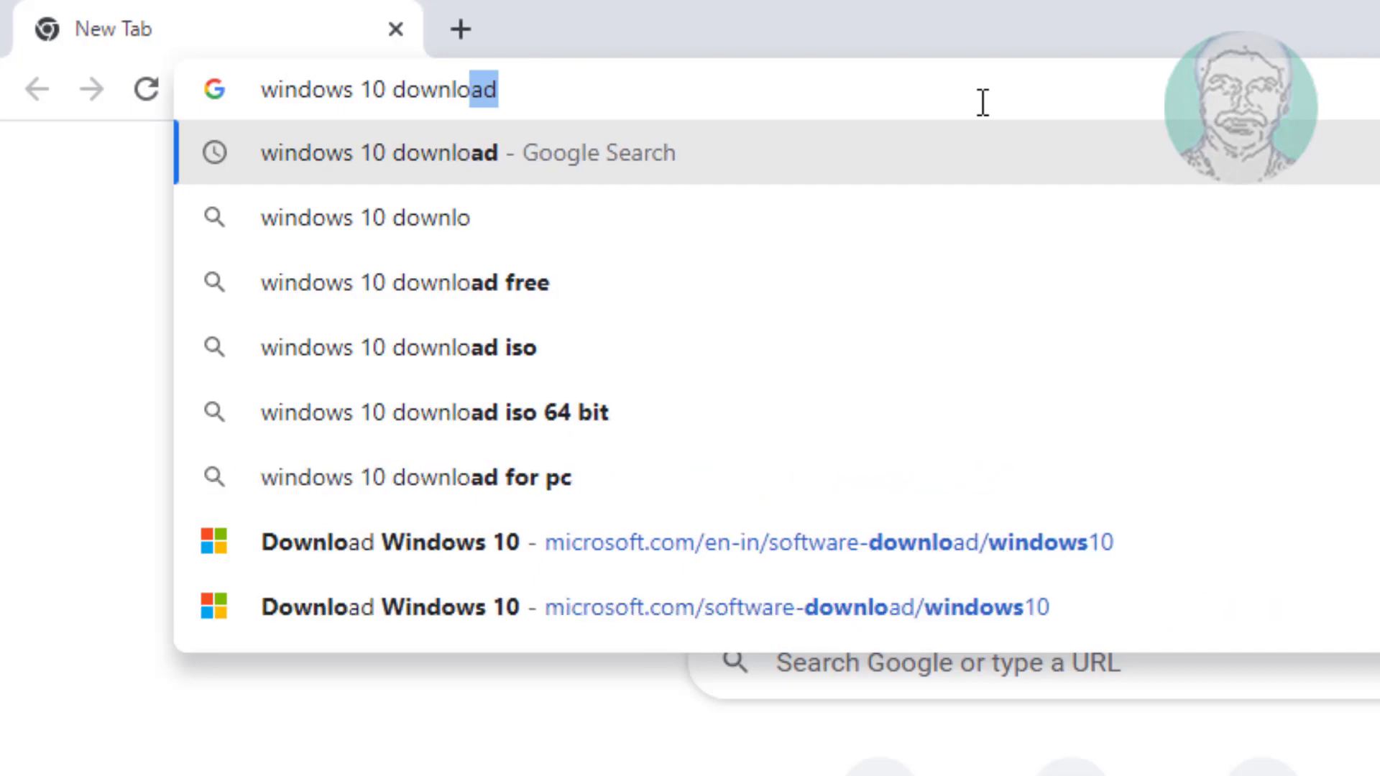
{"action": "type", "text": "ad"}
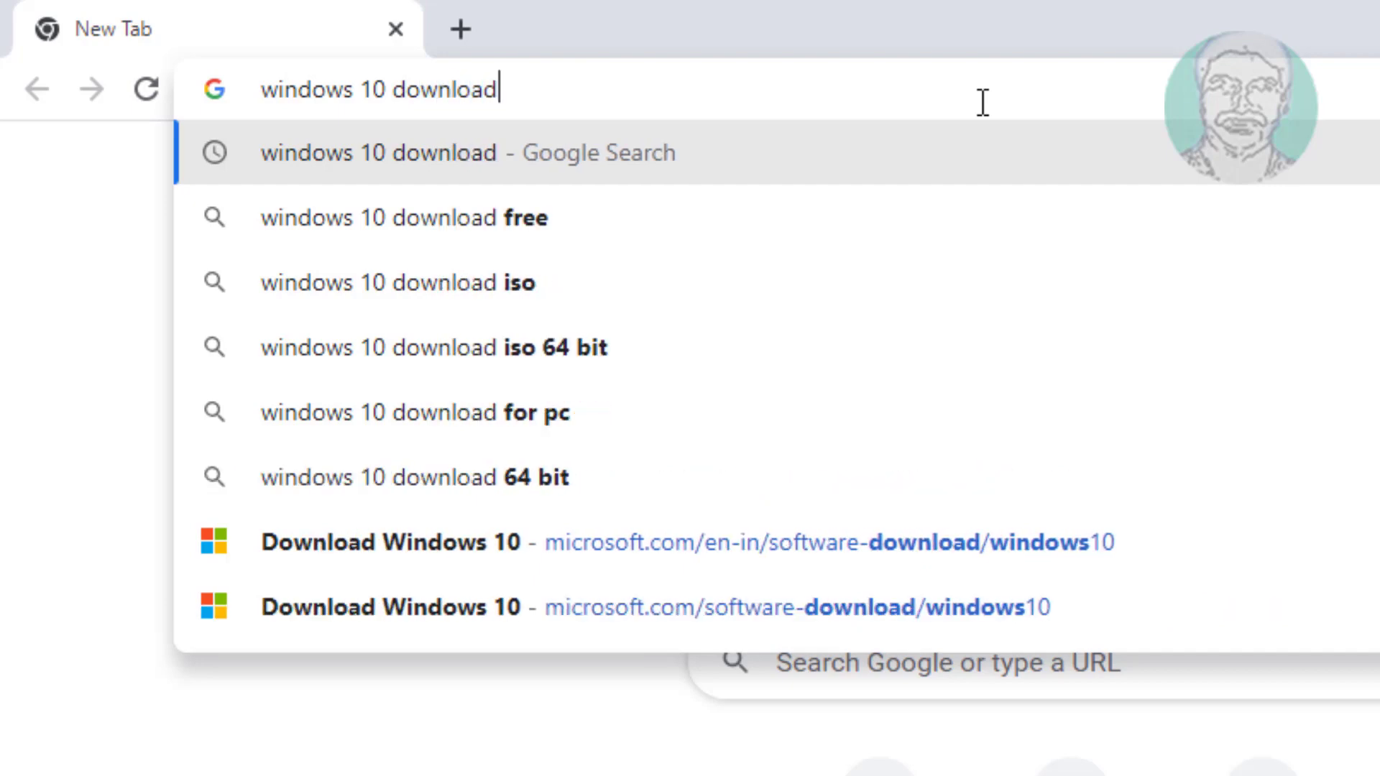
{"action": "key", "text": "Return"}
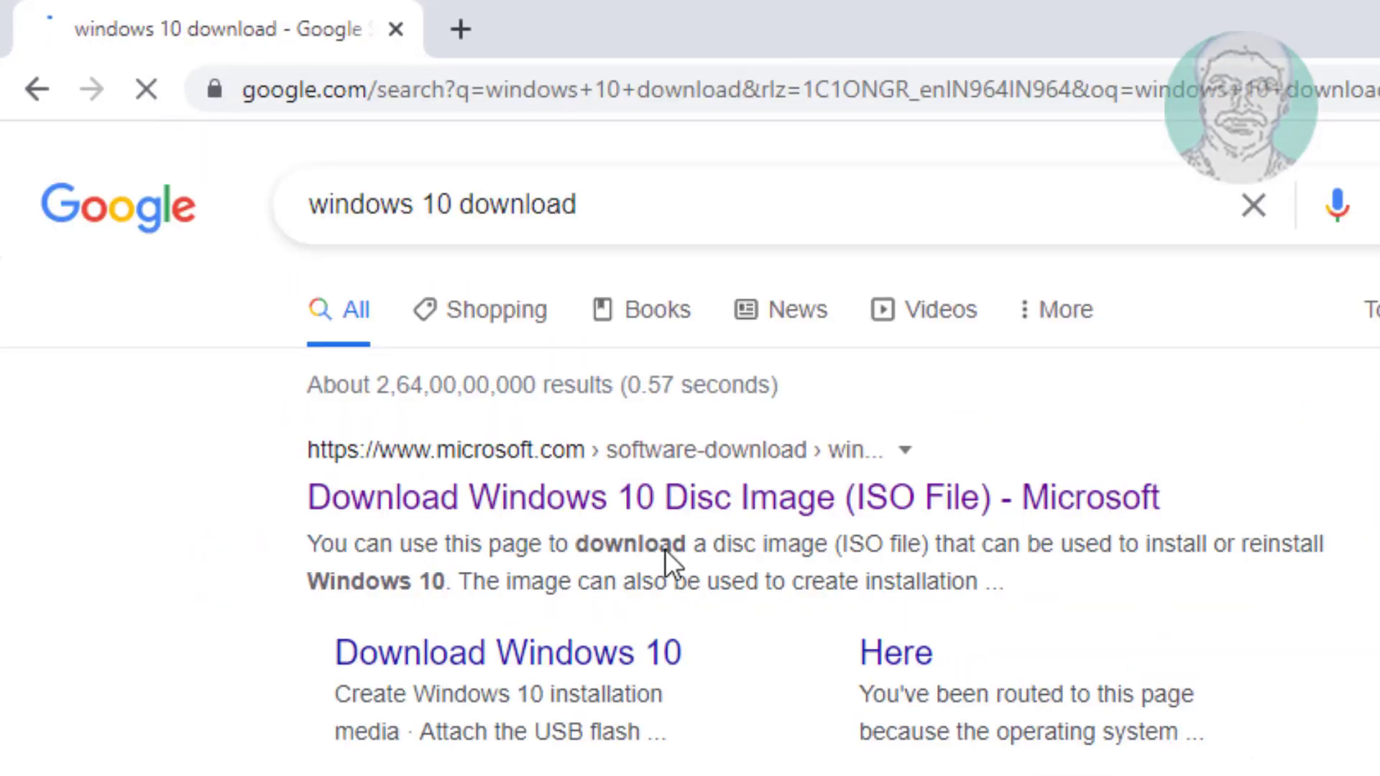
- Open the Microsoft Download Windows 10 Disc Image result and download the media creation tool for Windows 10
{"action": "left_click", "coordinate": [682, 516]}
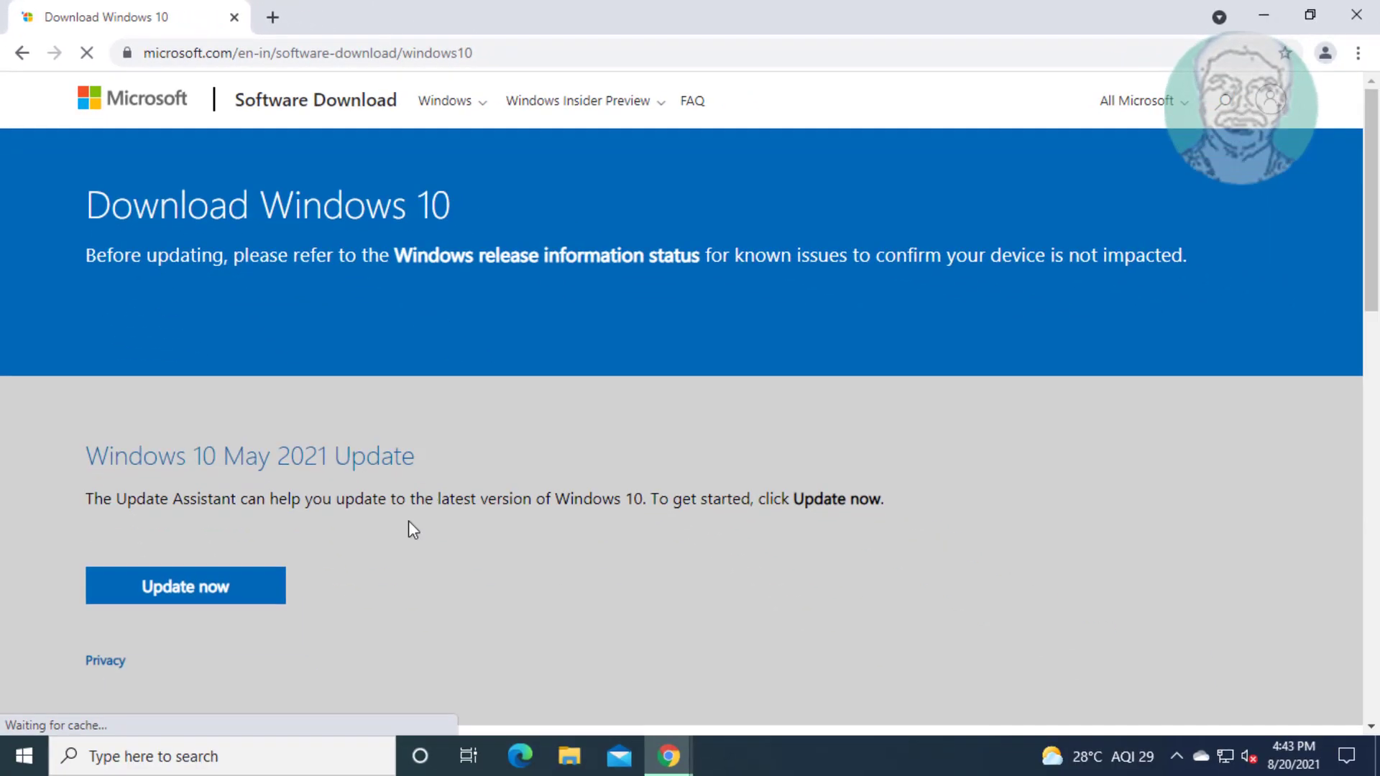
{"action": "scroll", "coordinate": [409, 522], "scroll_direction": "down", "scroll_amount": 1}
{"action": "scroll", "coordinate": [408, 522], "scroll_direction": "down", "scroll_amount": 4}
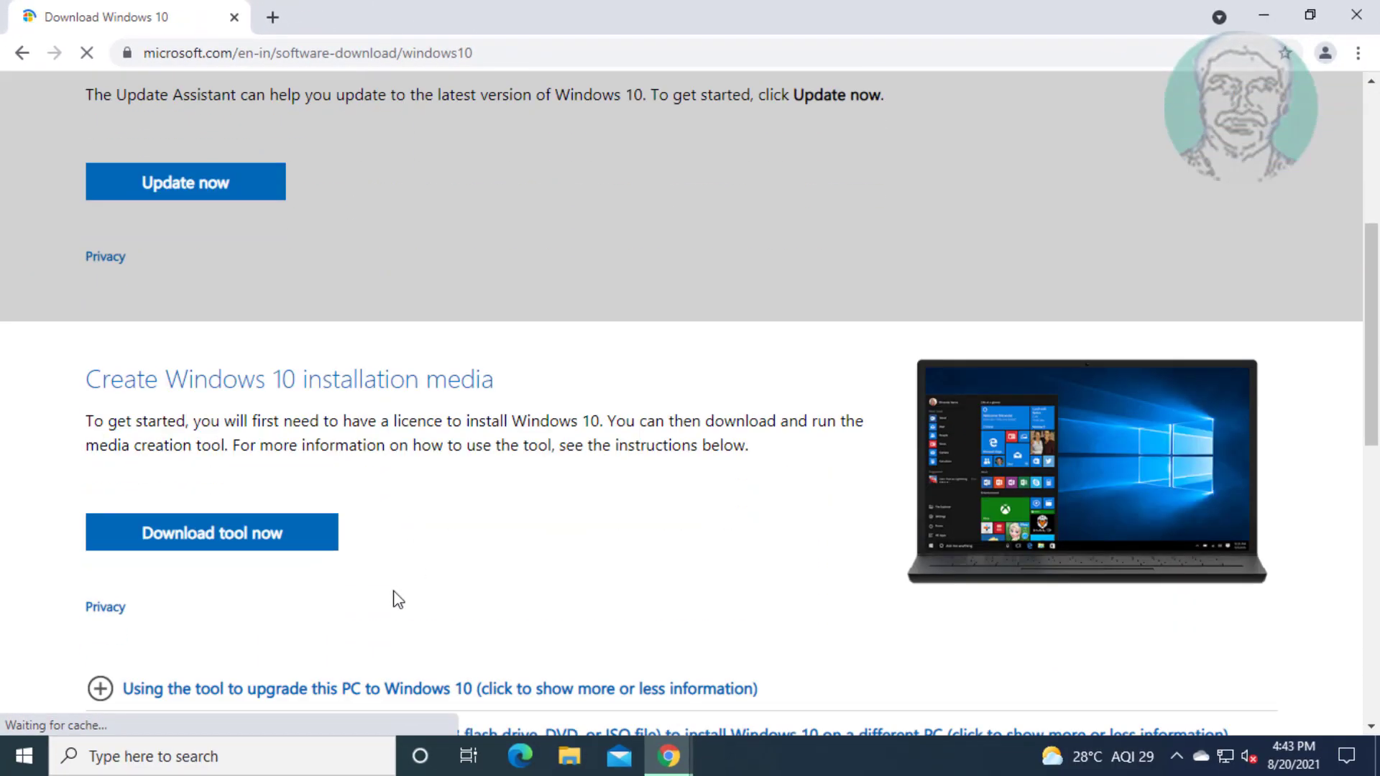
{"action": "left_click", "coordinate": [303, 536]}
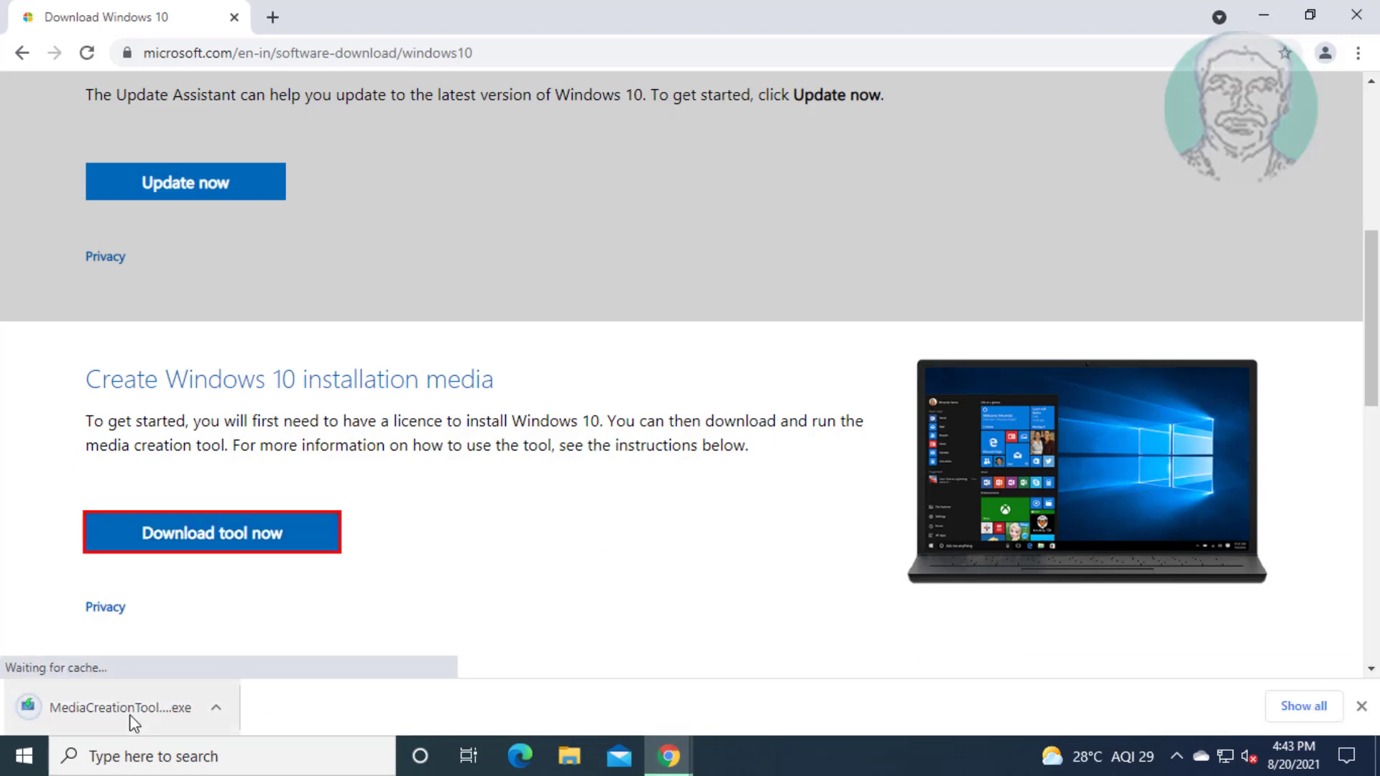
- Run the downloaded MediaCreationTool file, minimize the browser, and allow the tool to make changes to the computer
{"action": "left_click", "coordinate": [136, 716]}
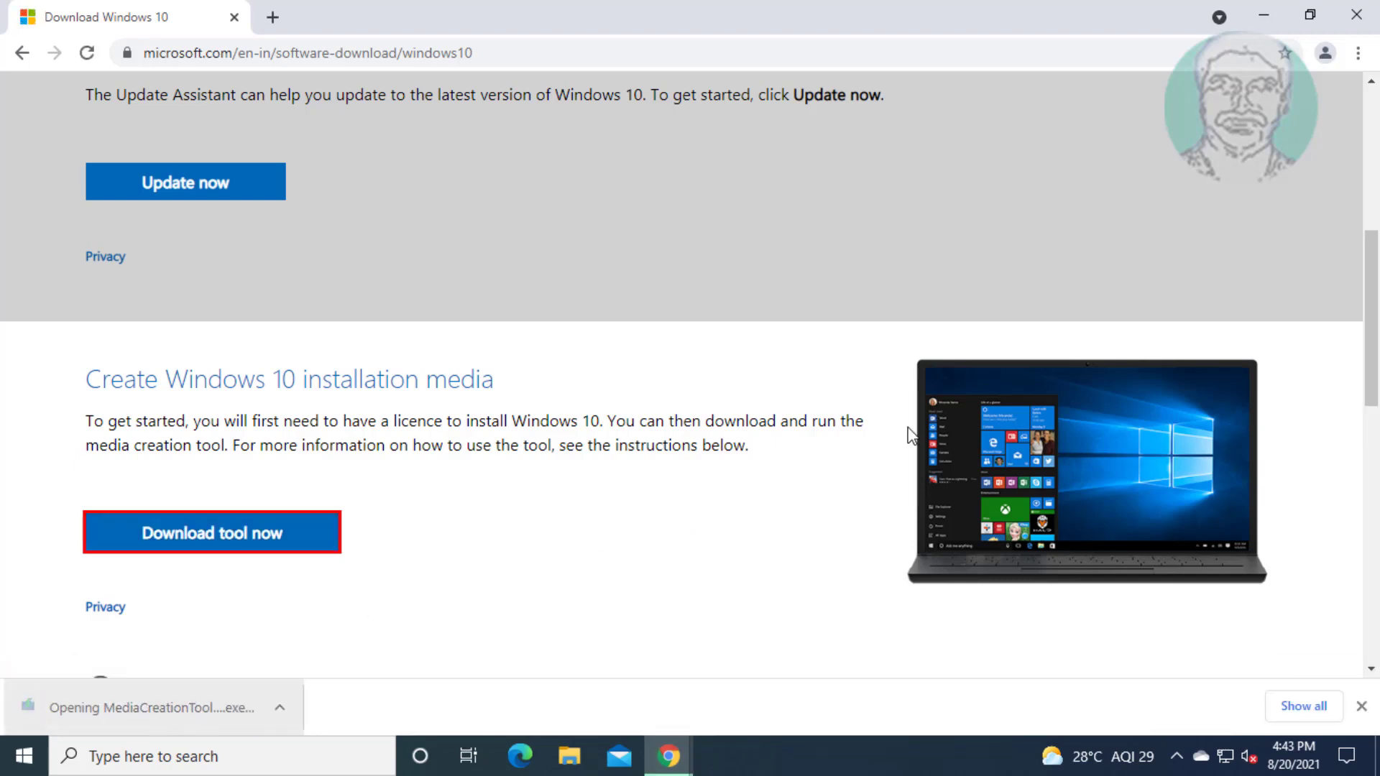
{"action": "left_click", "coordinate": [1265, 14]}
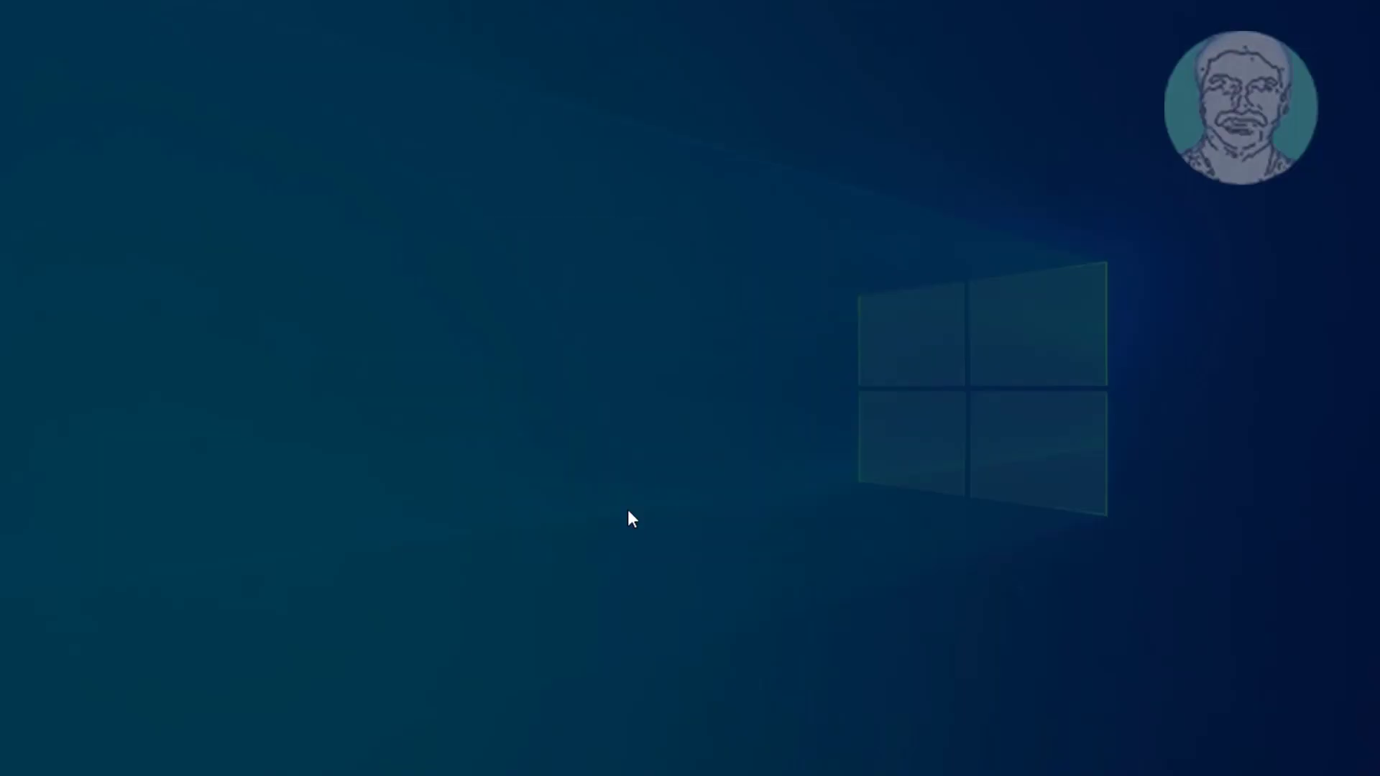
{"action": "left_click", "coordinate": [627, 511]}
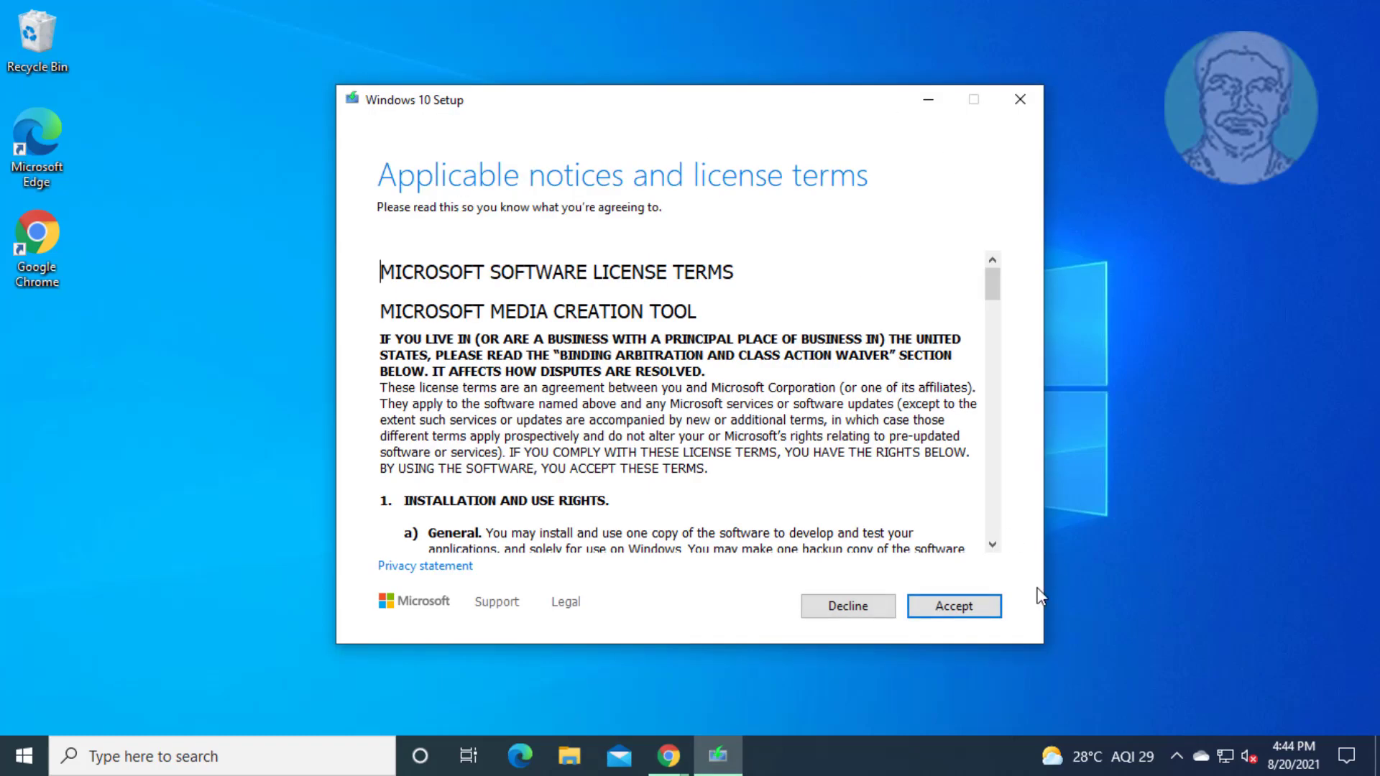
- Accept the license terms, choose Upgrade this PC now, and start installing Windows 10 Pro while keeping personal files and apps
{"action": "left_click", "coordinate": [983, 609]}
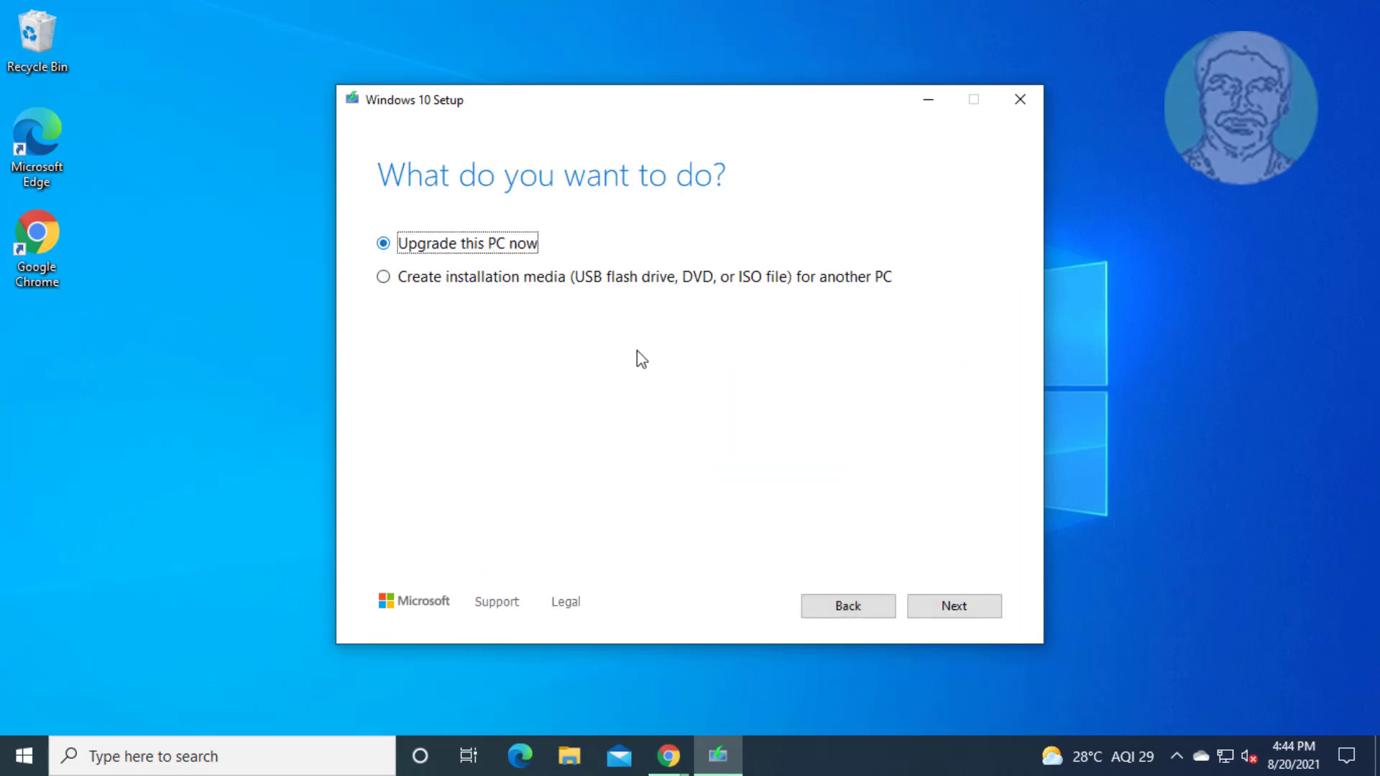
{"action": "left_click", "coordinate": [954, 606]}
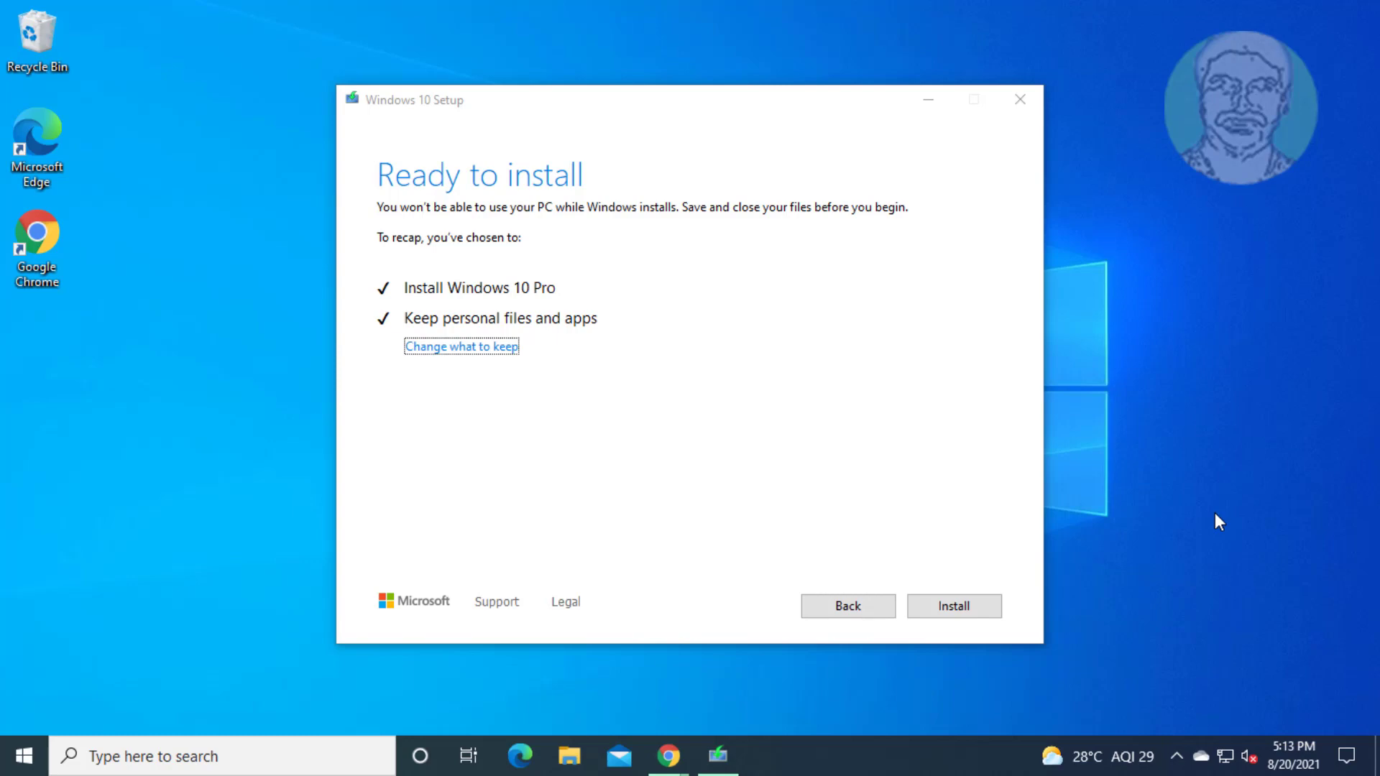
{"action": "left_click", "coordinate": [473, 383]}
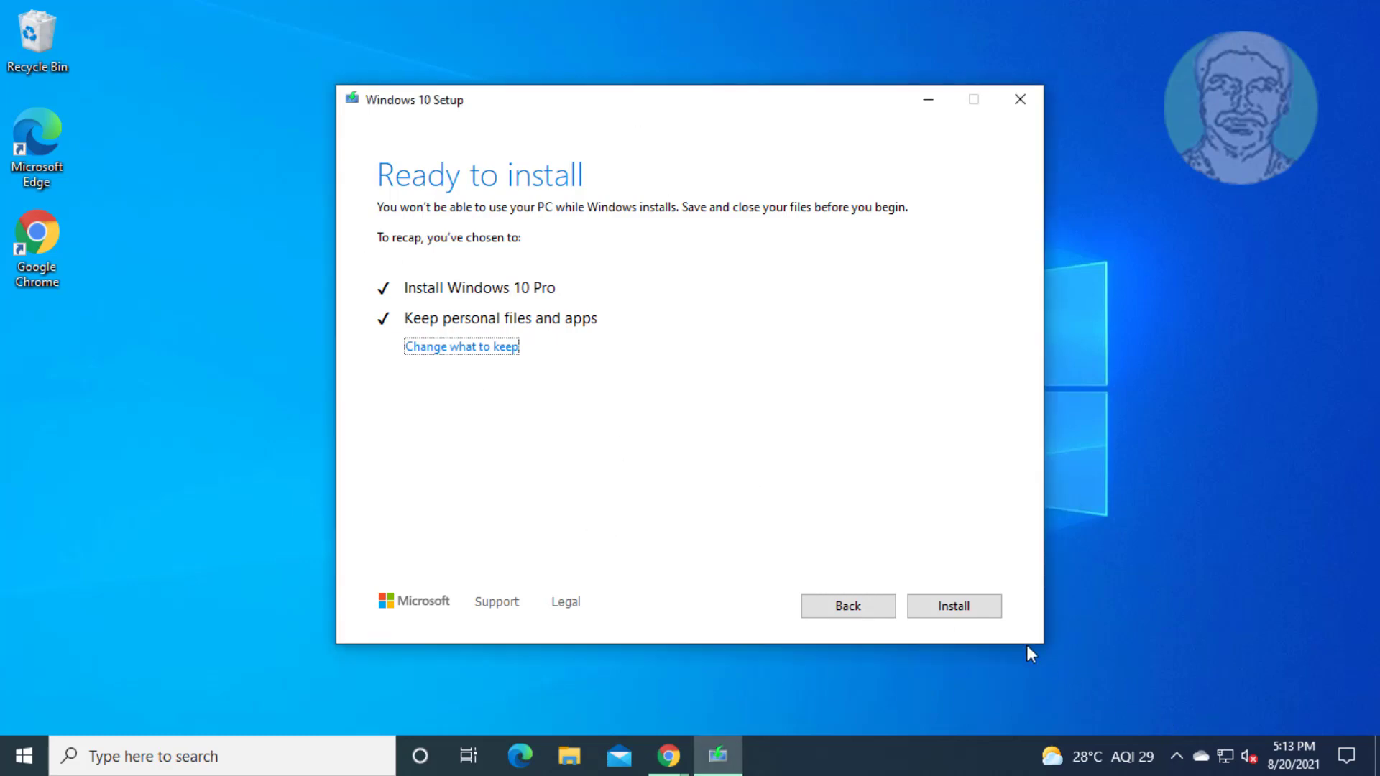
{"action": "left_click", "coordinate": [960, 607]}
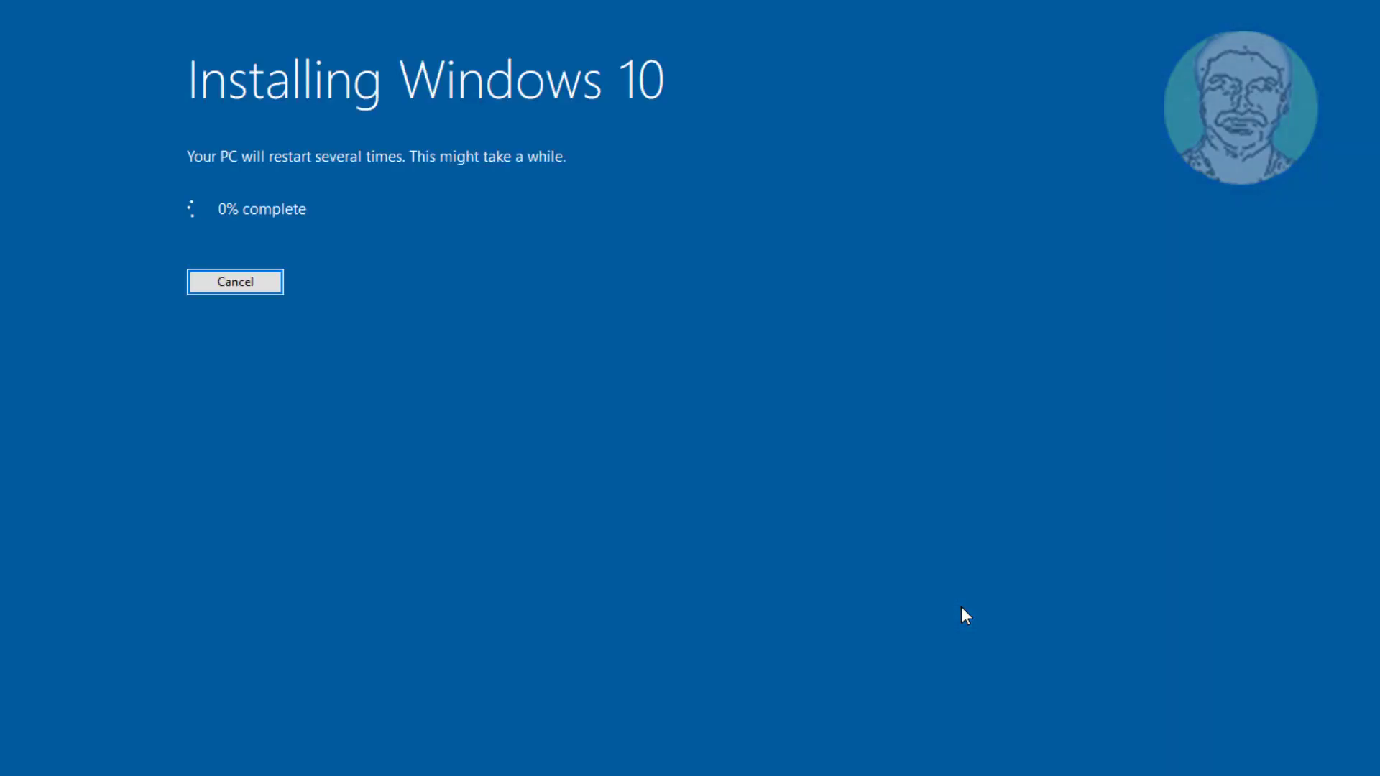